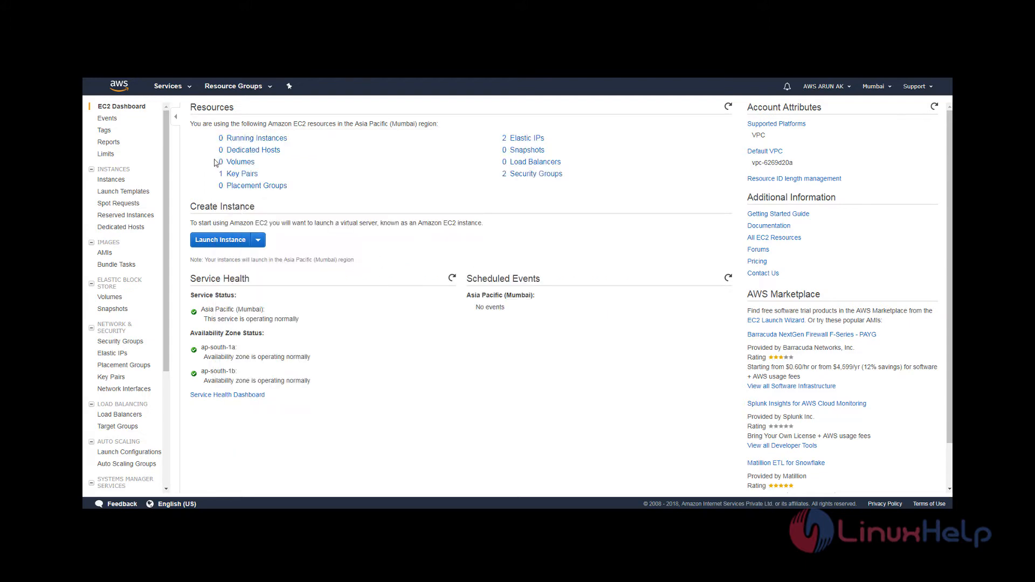
- Open the EC2 service dashboard and start launching a new instance
left_click(184, 92)
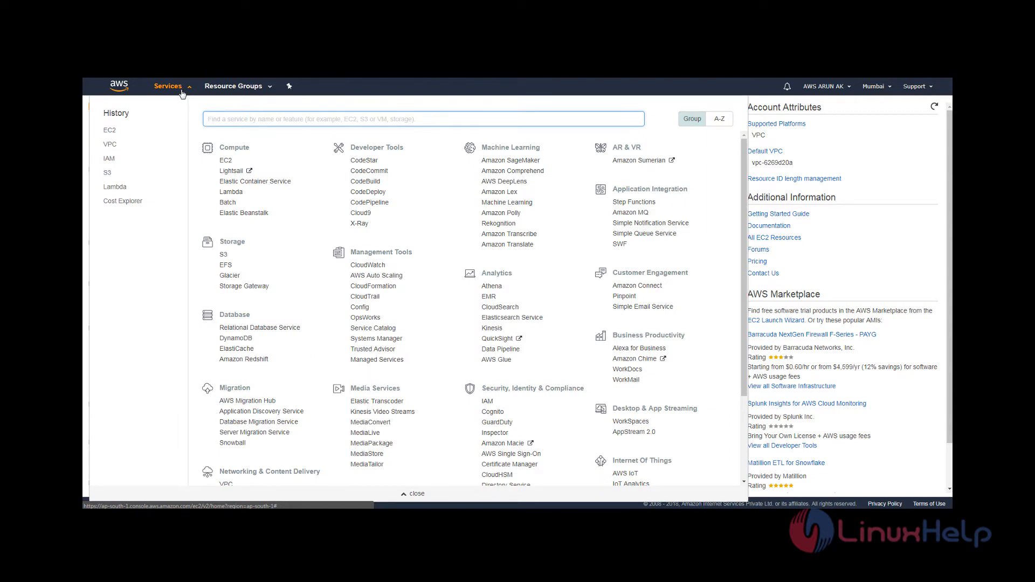
left_click(226, 163)
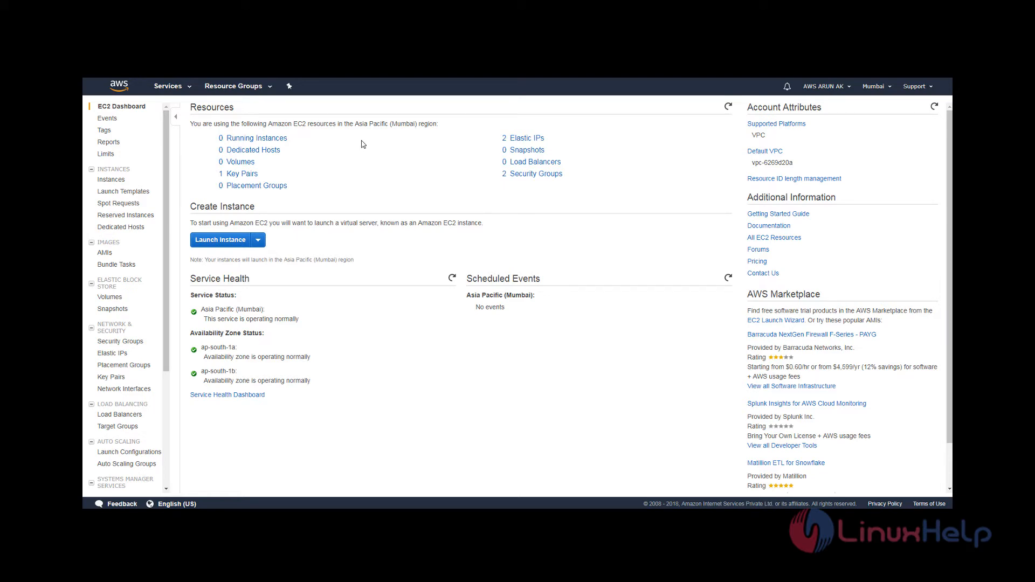
left_click(227, 246)
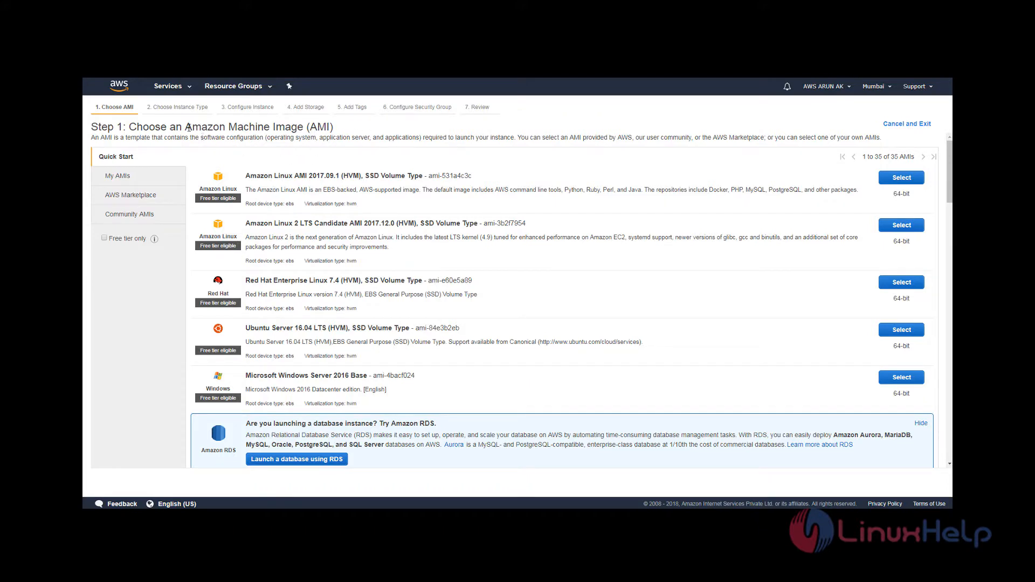
- Examine the Quick Start list of Amazon Machine Images available for the new instance
left_click_drag(186, 127, 297, 130)
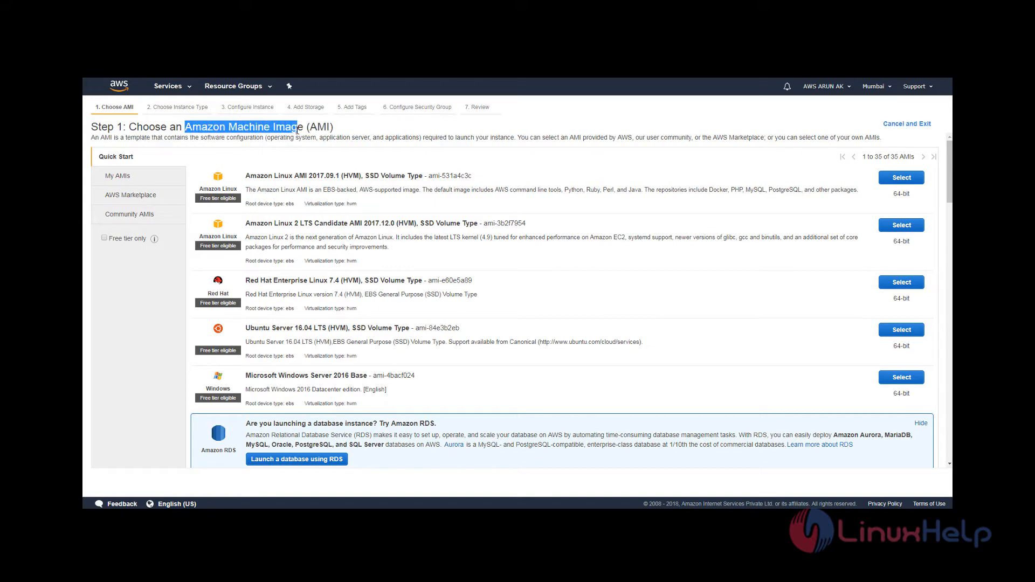
left_click(408, 228)
scroll(348, 210, "down", 1)
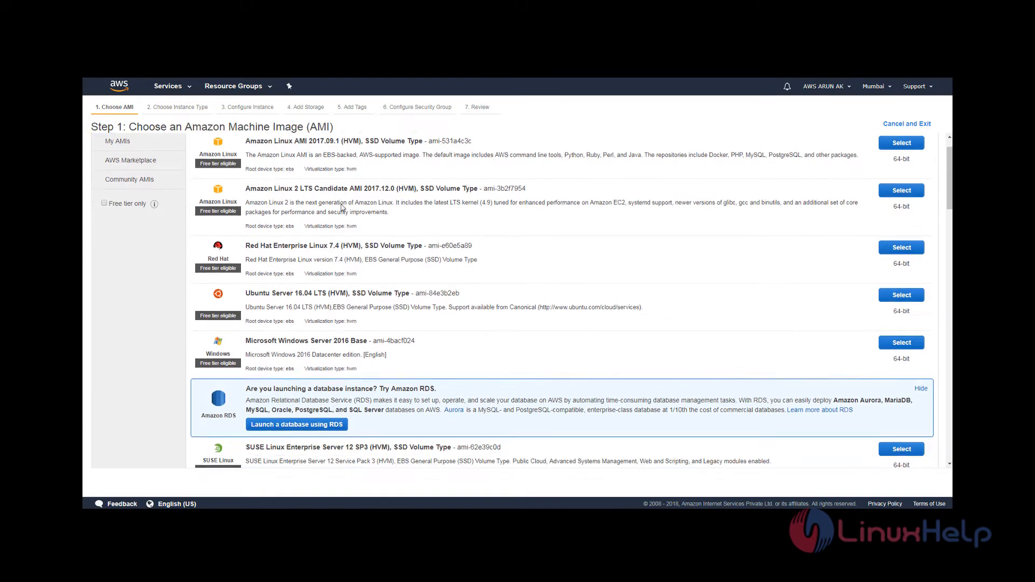
scroll(293, 187, "down", 1)
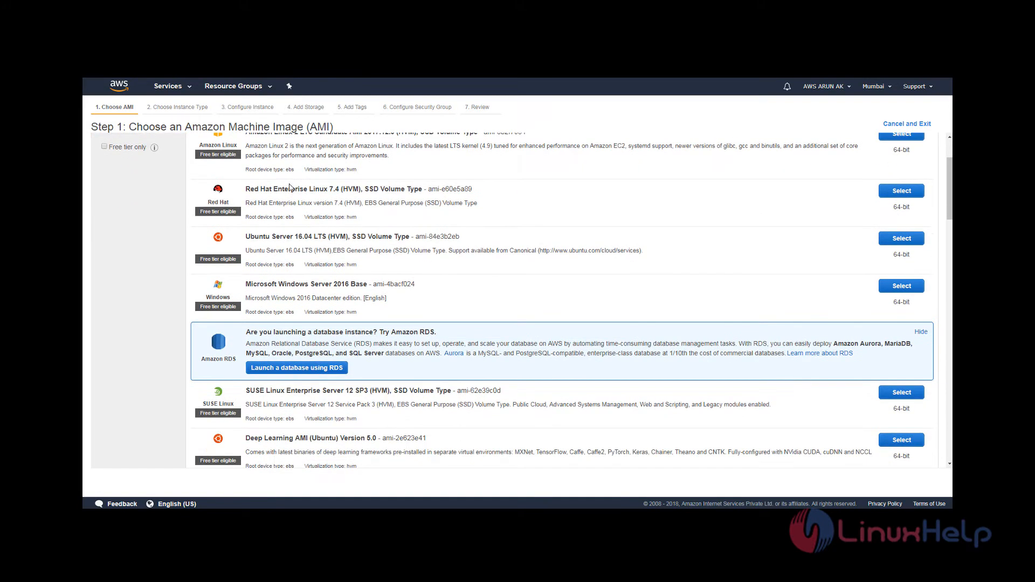
scroll(409, 272, "up", 1)
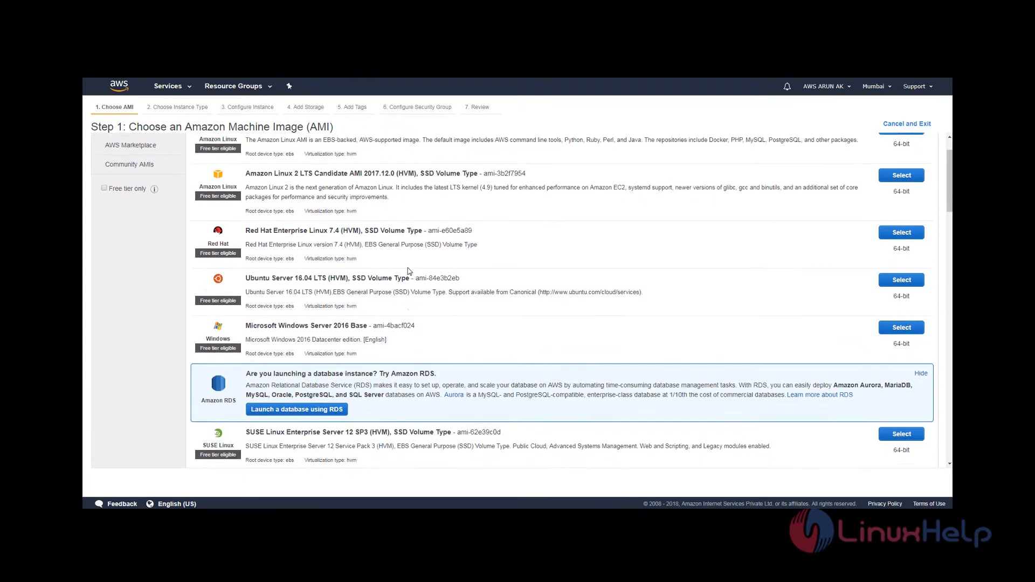
scroll(391, 262, "up", 1)
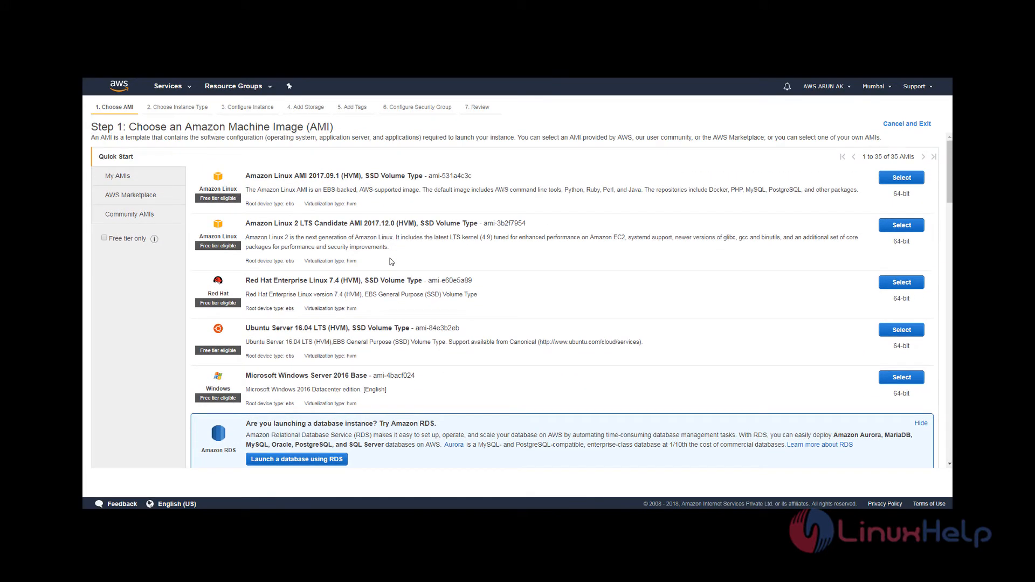
scroll(392, 261, "down", 4)
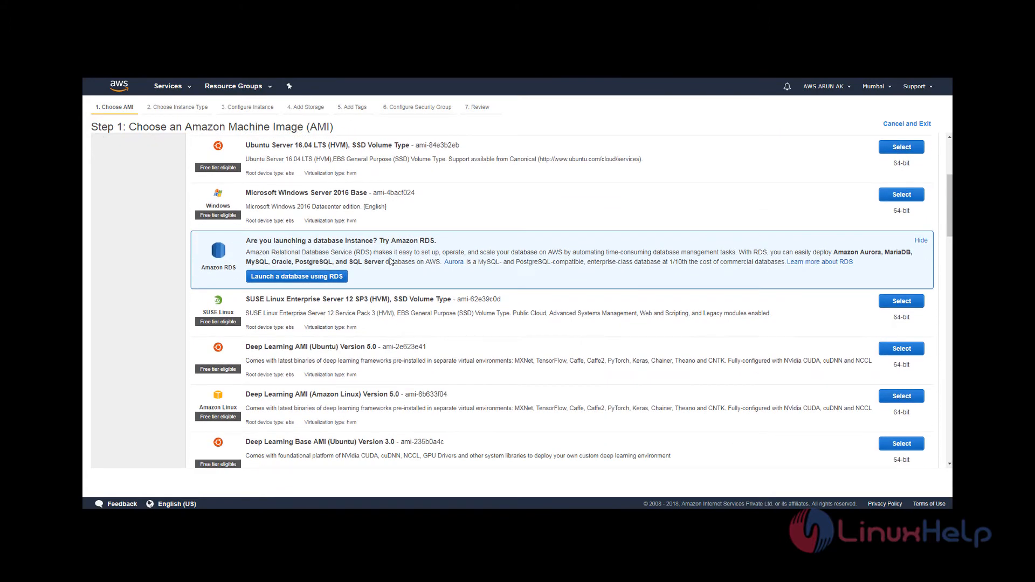
scroll(391, 261, "down", 4)
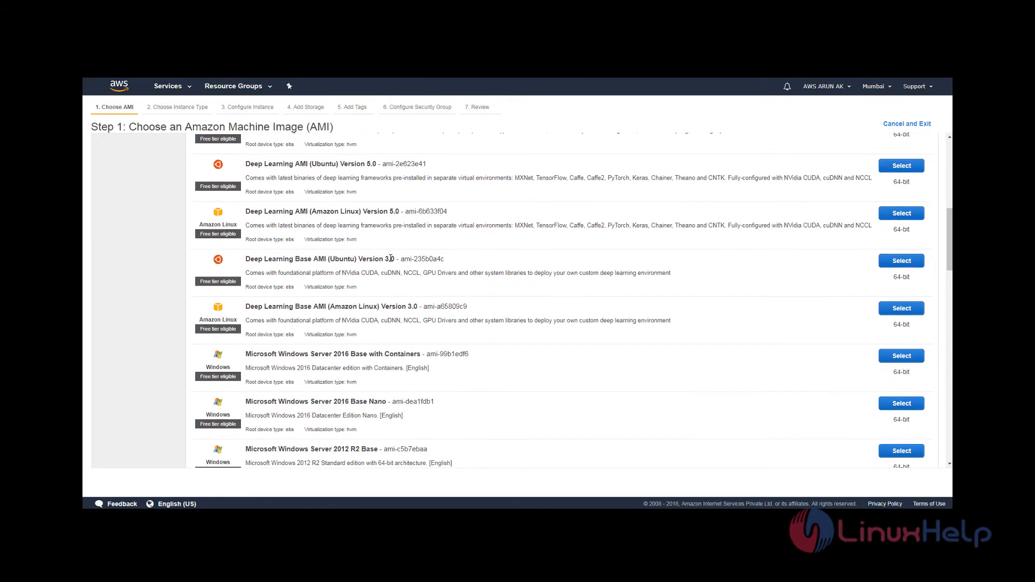
scroll(391, 259, "up", 8)
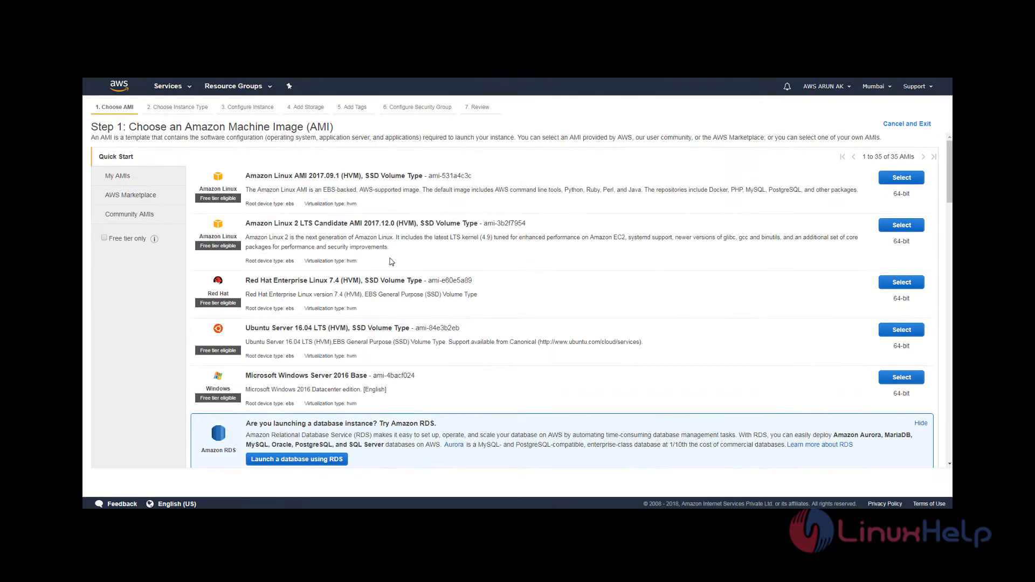
- Restrict the Quick Start machine images to free tier only and look through the filtered list
left_click(104, 239)
scroll(300, 275, "down", 4)
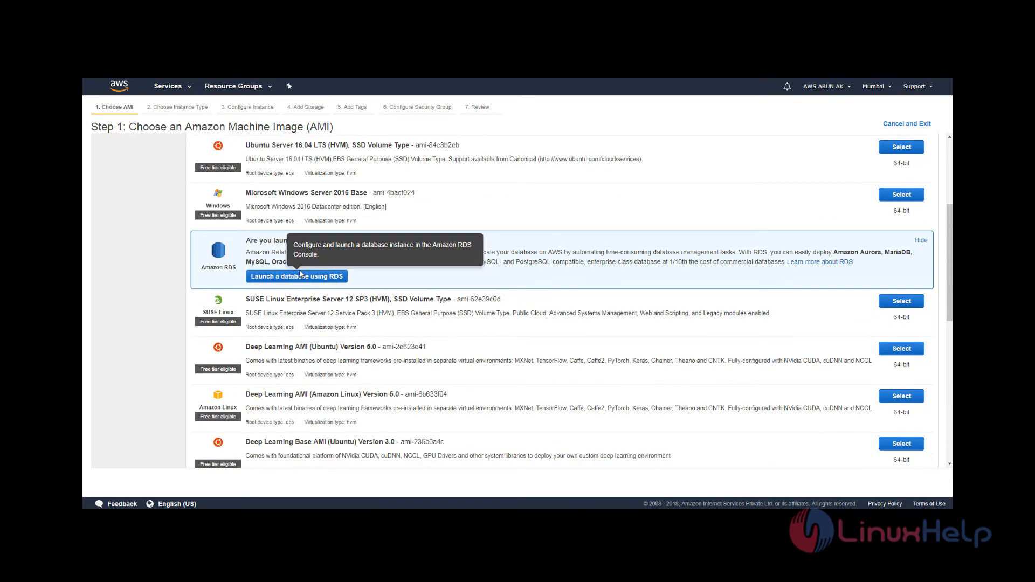
scroll(467, 364, "down", 2)
scroll(470, 364, "up", 2)
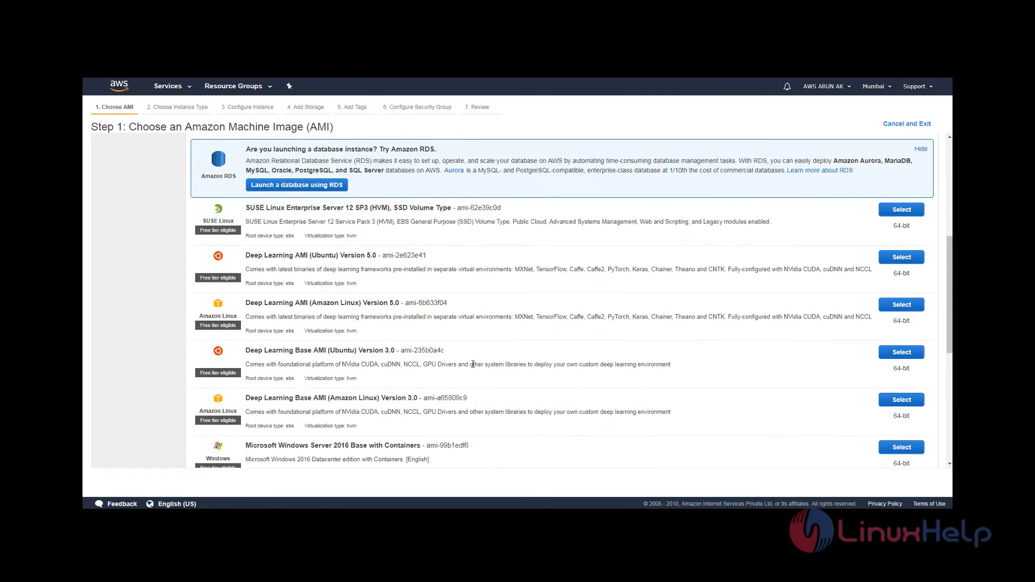
scroll(473, 363, "up", 4)
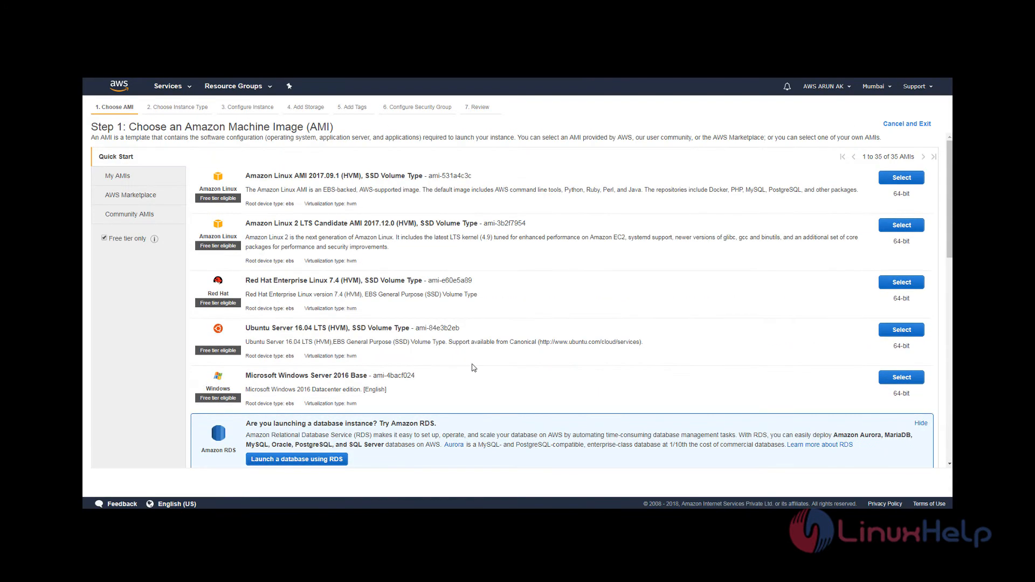
- Check the community AMIs, then return to Quick Start and select Ubuntu Server 16.04 LTS (HVM), SSD Volume Type
left_click(131, 216)
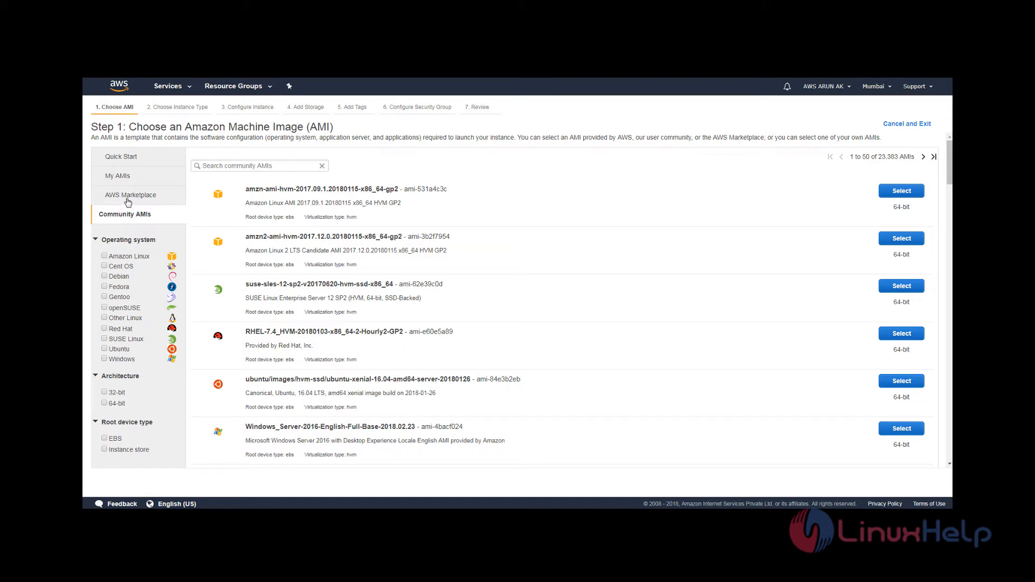
left_click(133, 162)
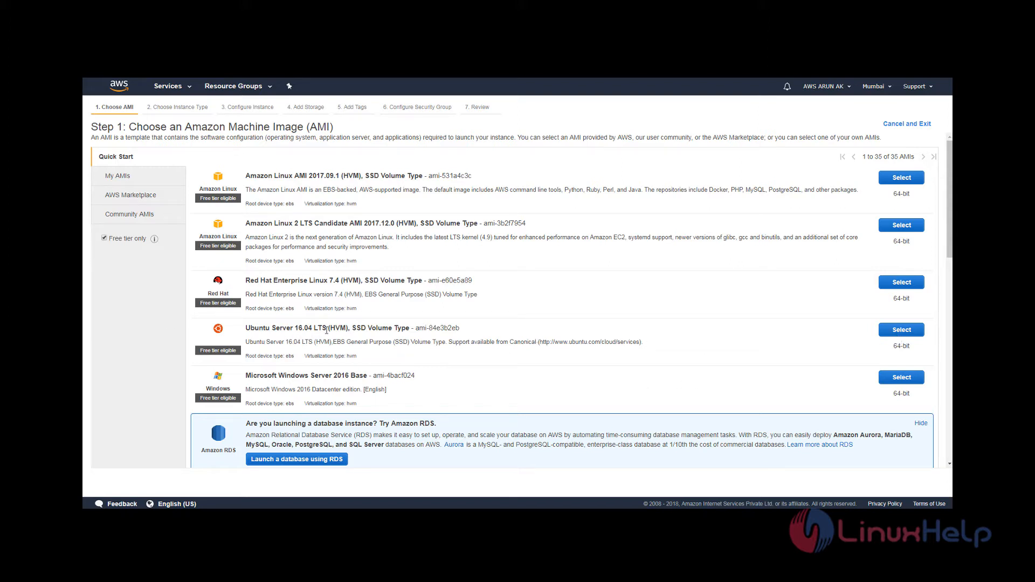
left_click(899, 335)
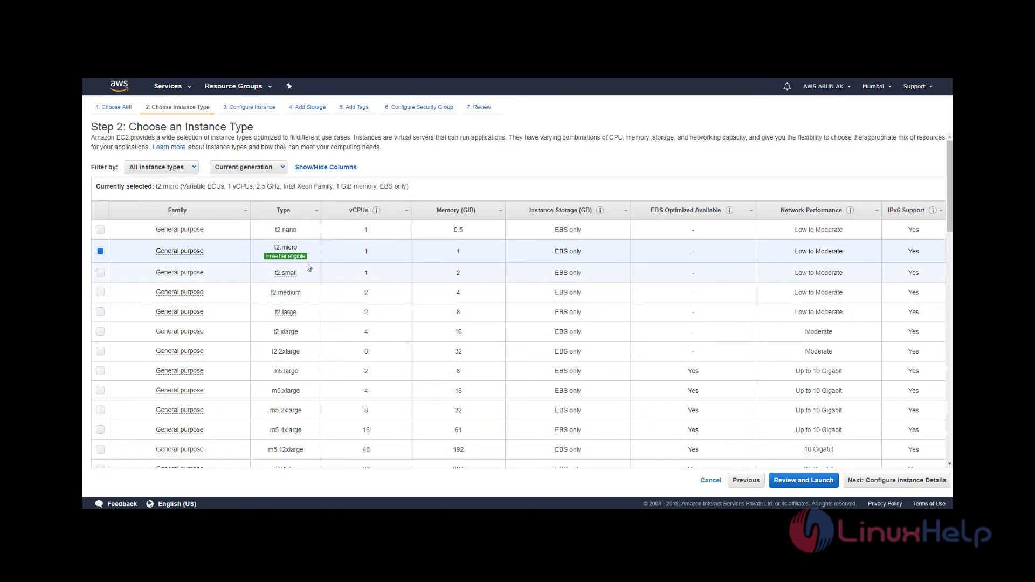
- Keep the t2.micro instance type and the default instance details, and continue to the storage settings
mouse_move(267, 258)
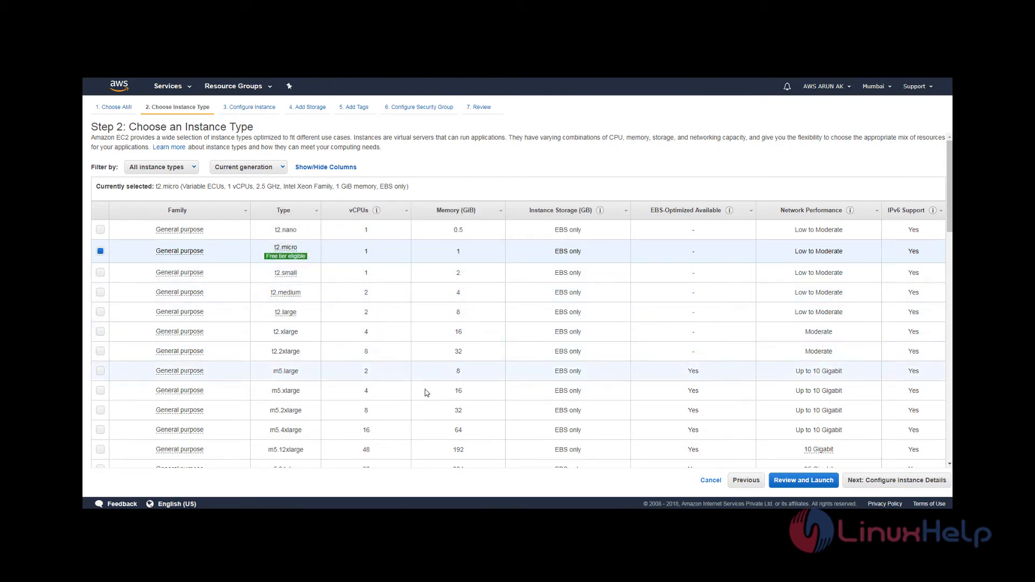
mouse_move(286, 273)
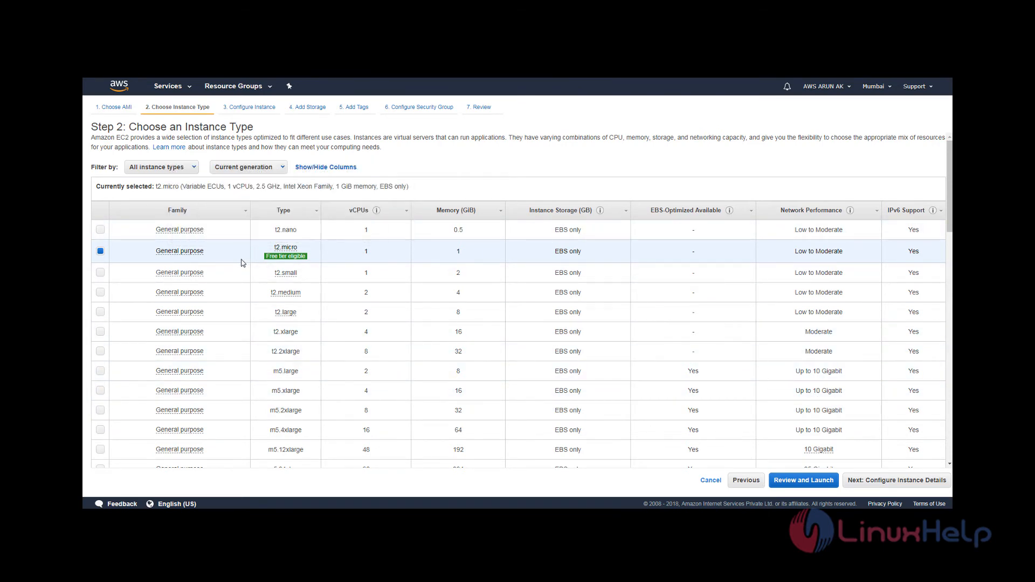
left_click(909, 484)
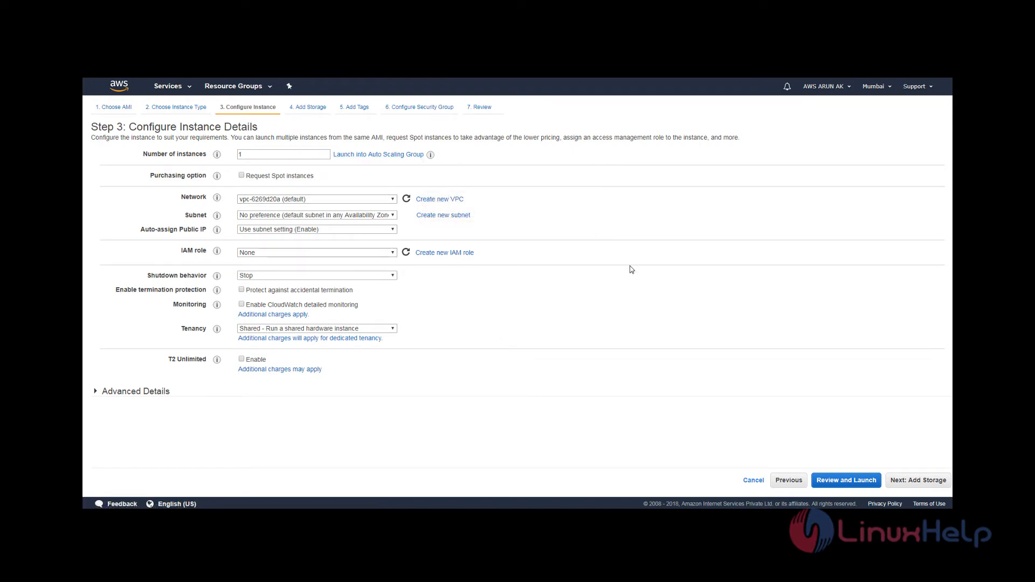
left_click(930, 486)
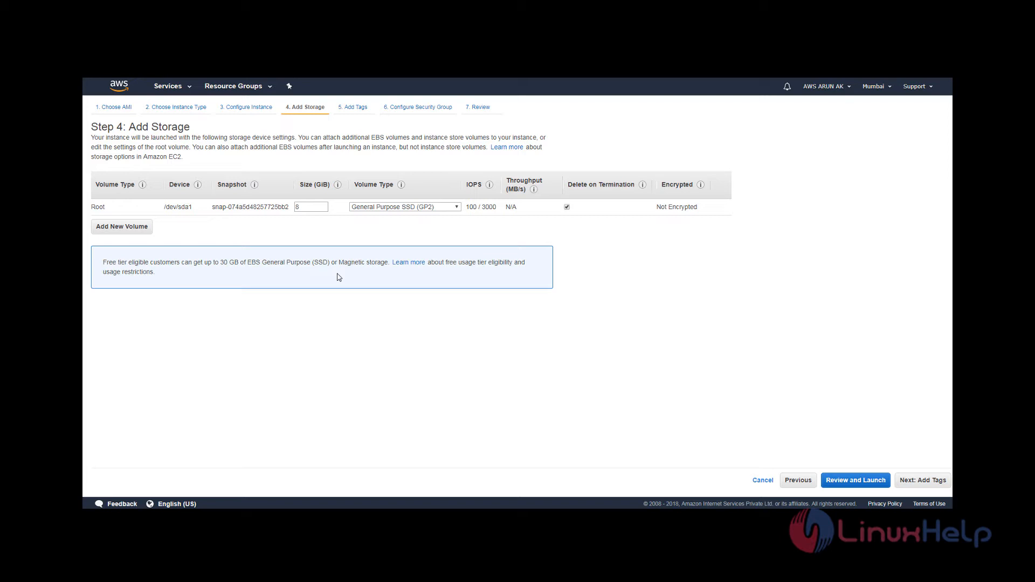
- Set the root volume size to 20 GiB and continue to the tags
double_click(310, 206)
type("20")
left_click(923, 481)
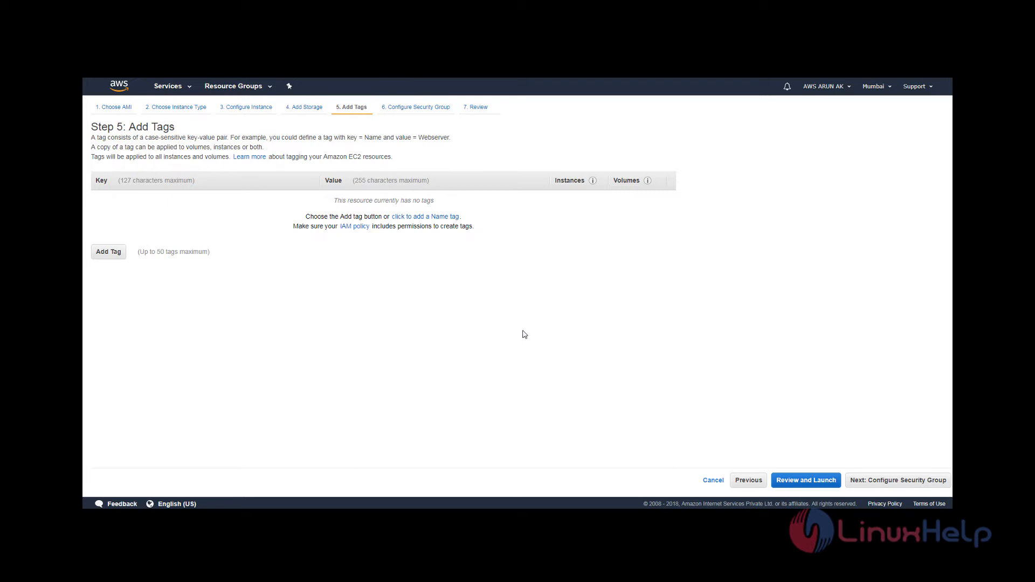
- Add a tag with the key "Instance" and the value "MyLinux-EC", and continue to the security group settings
left_click(442, 221)
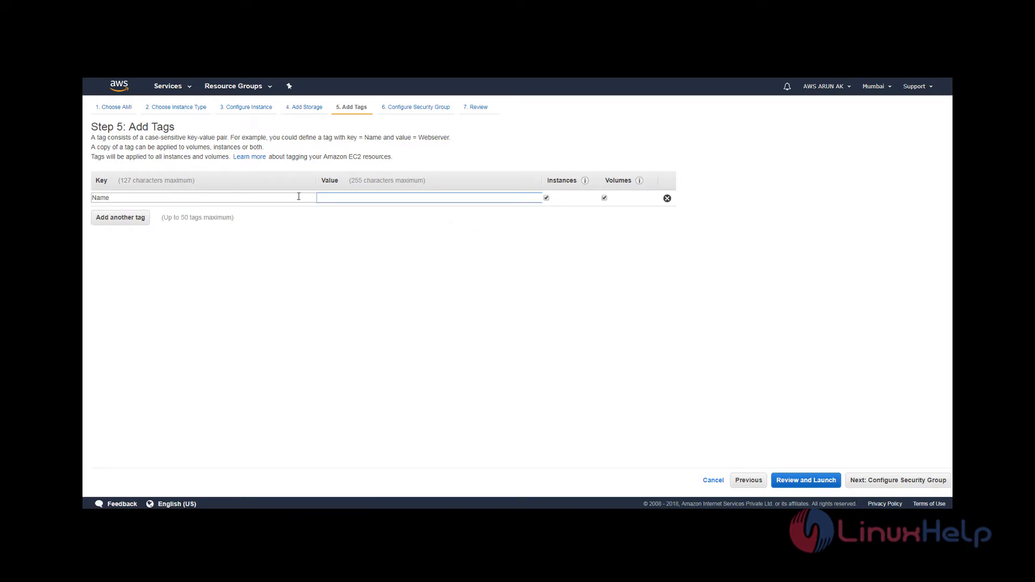
left_click(258, 198)
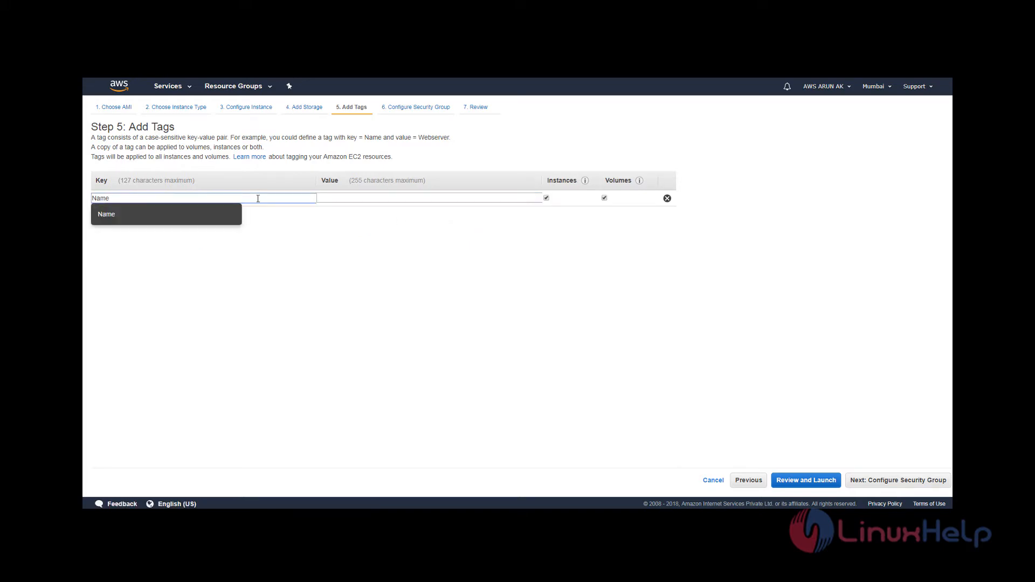
key("BackSpace")
key("BackSpace")
key("BackSpace")
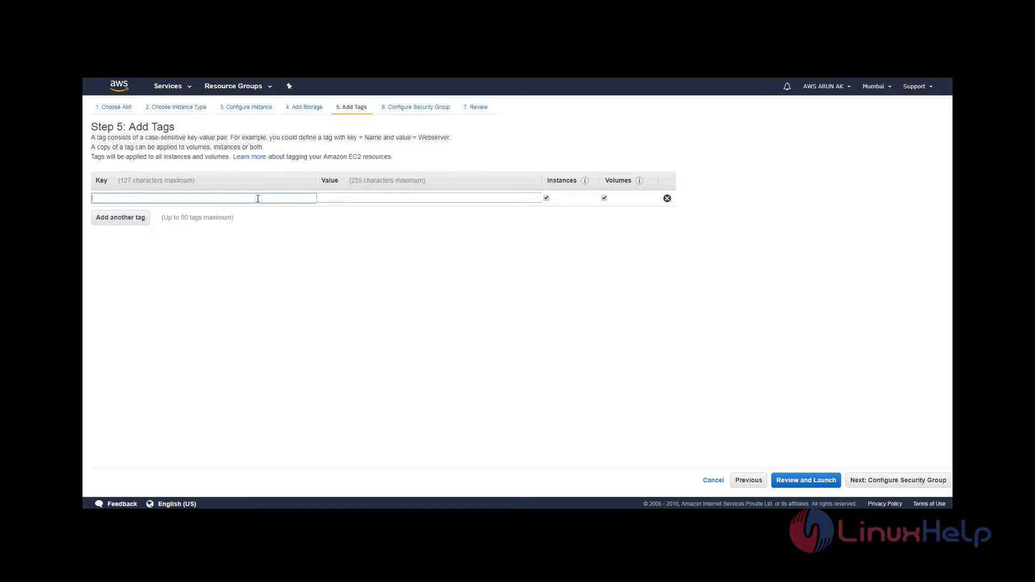
type("Instance")
left_click(395, 194)
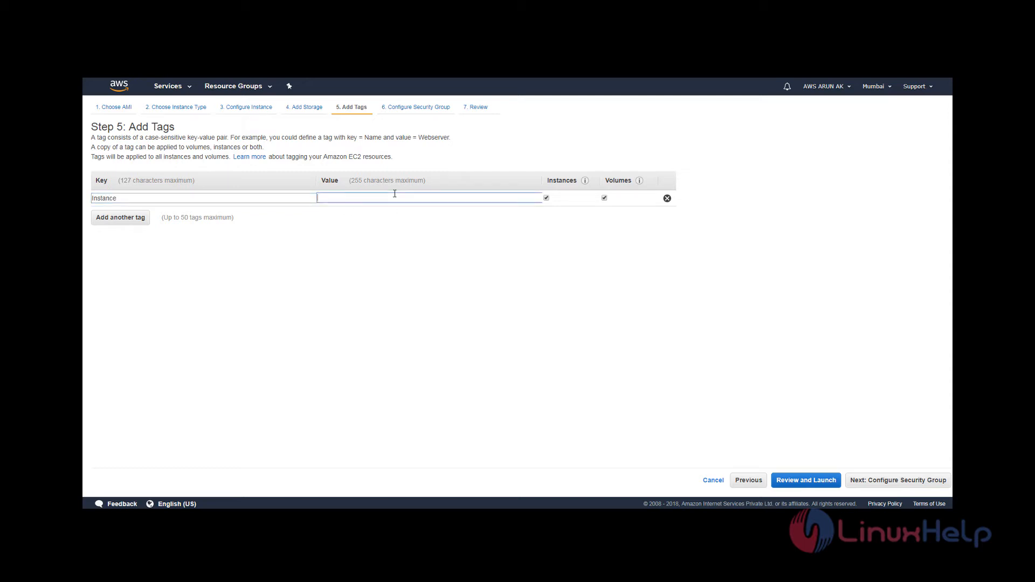
type("MyLinux-EC@")
key("BackSpace")
left_click(906, 485)
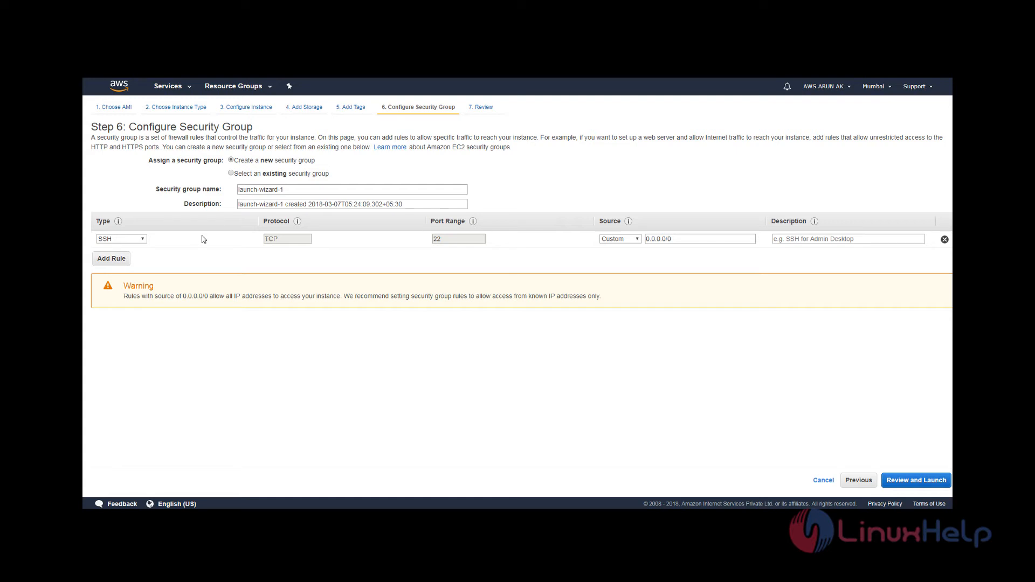
- Name the new security group mylinux-EC2
left_click(301, 191)
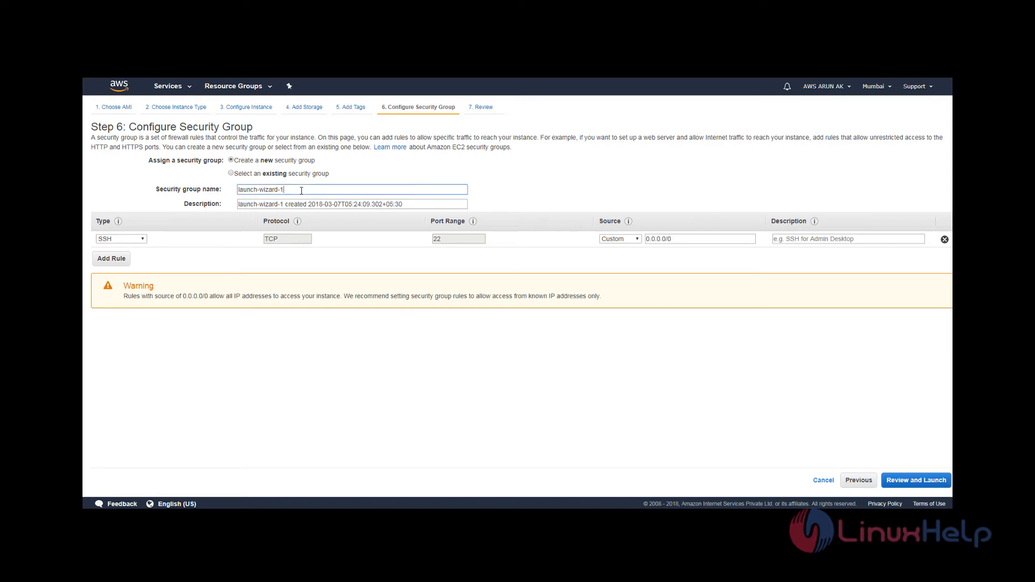
key("BackSpace")
key("BackSpace")
key("BackSpace")
key("BackSpace")
key("BackSpace")
key("BackSpace")
key("BackSpace")
key("BackSpace")
key("BackSpace")
key("BackSpace")
key("BackSpace")
key("BackSpace")
key("BackSpace")
key("BackSpace")
key("BackSpace")
type("mylinux-EC2")
- Change the security group rule's type to All traffic
left_click(143, 240)
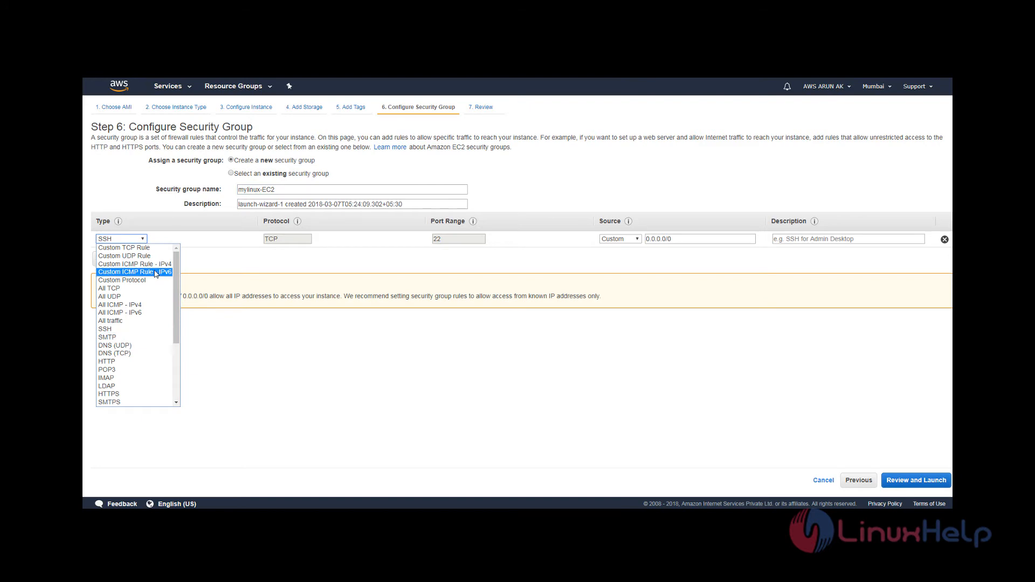
scroll(156, 274, "down", 4)
scroll(156, 274, "up", 4)
left_click(140, 321)
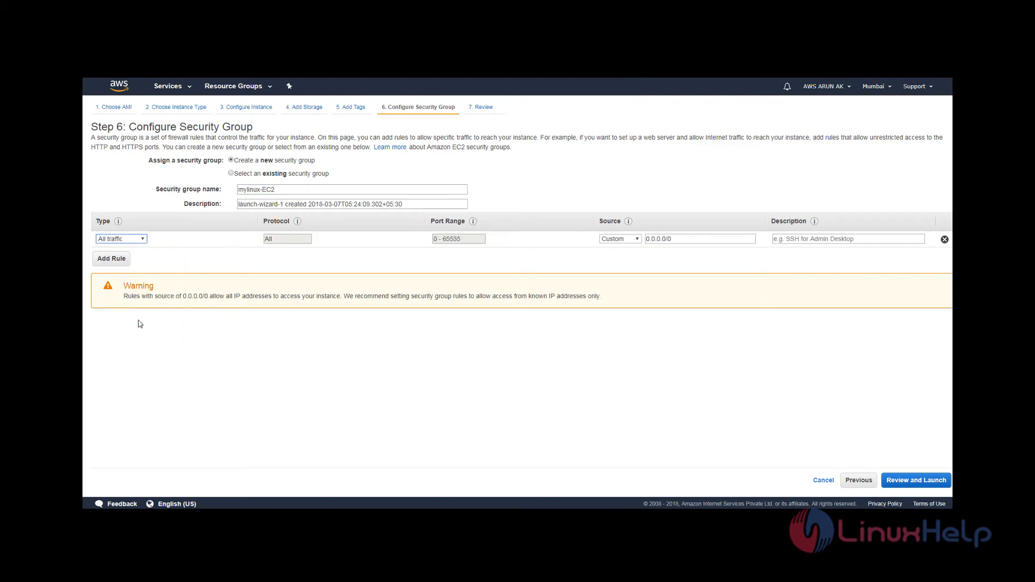
- Set the source of the All traffic rule to Anywhere
left_click(721, 239)
left_click(638, 240)
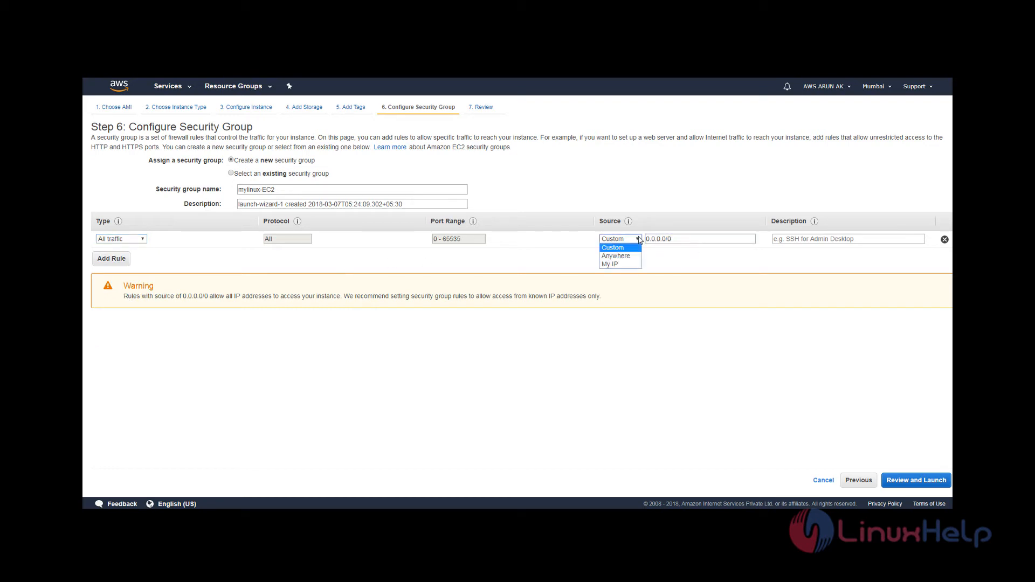
left_click(639, 240)
left_click(637, 241)
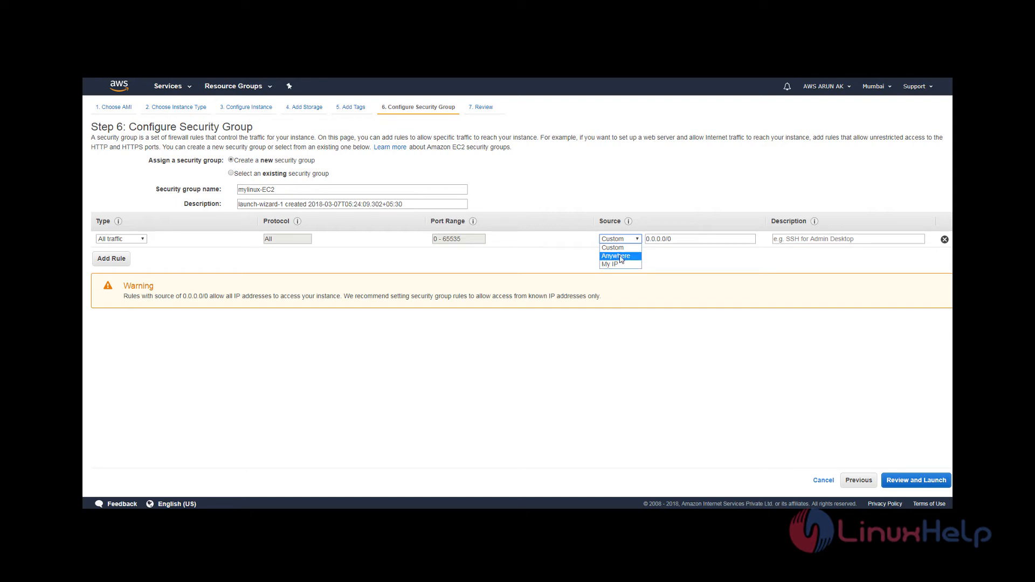
left_click(620, 258)
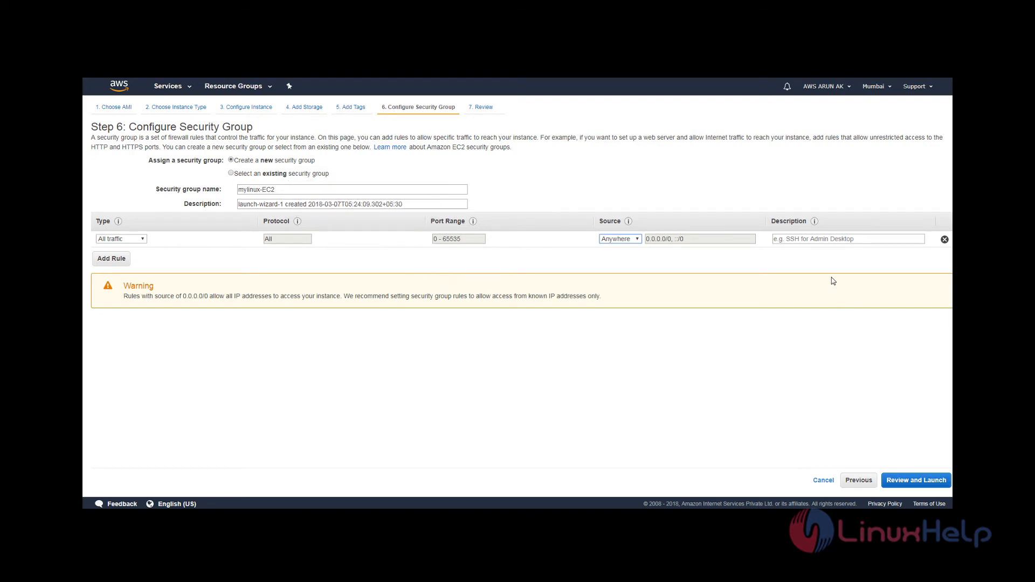
- Describe the security group rule as "All access" and proceed to the instance launch review
left_click(824, 241)
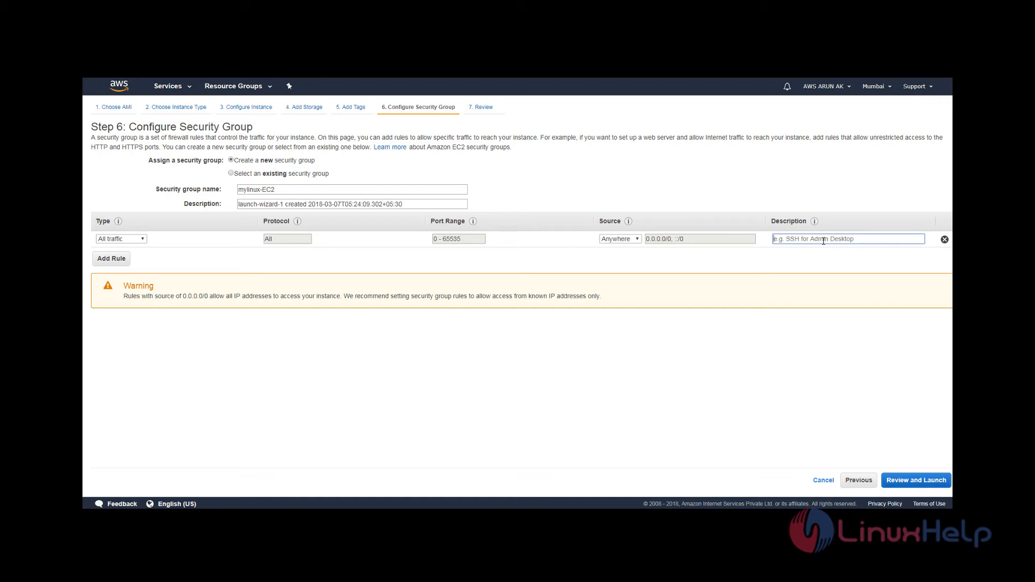
type("All access")
left_click(923, 486)
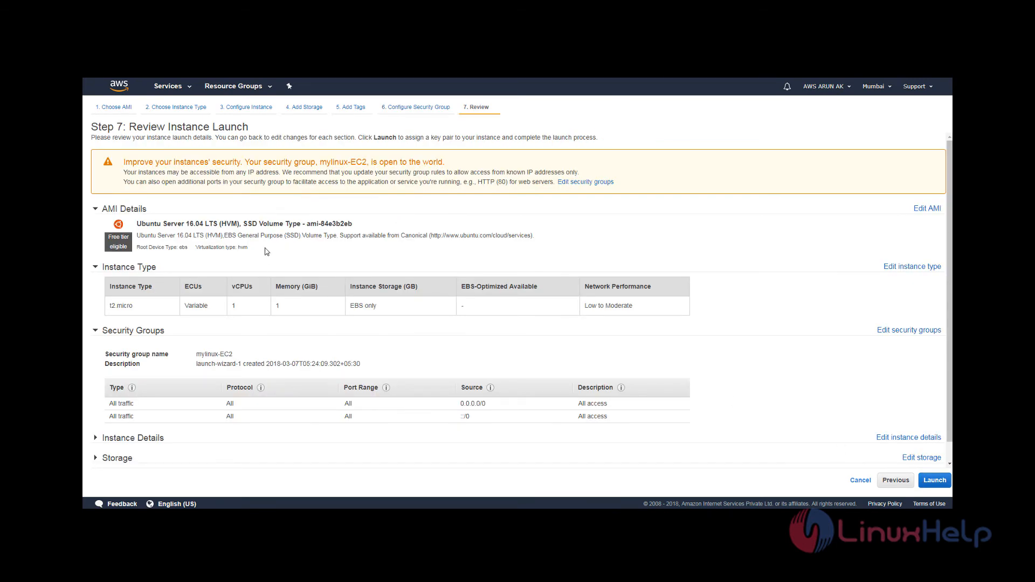
- Review the launch summary, expanding the instance details section to check its settings and collapsing it again
scroll(267, 252, "down", 1)
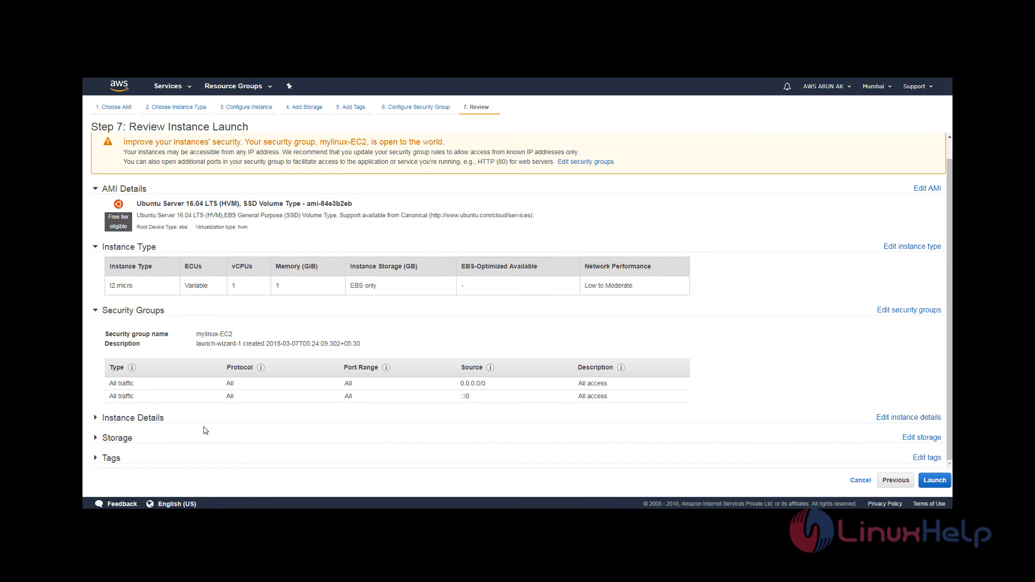
left_click(144, 420)
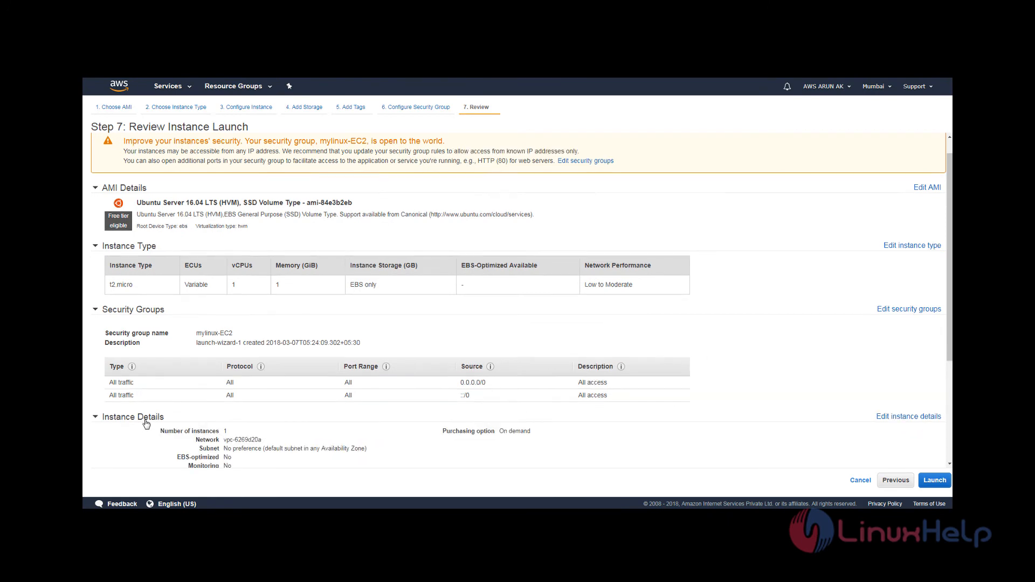
scroll(144, 423, "down", 3)
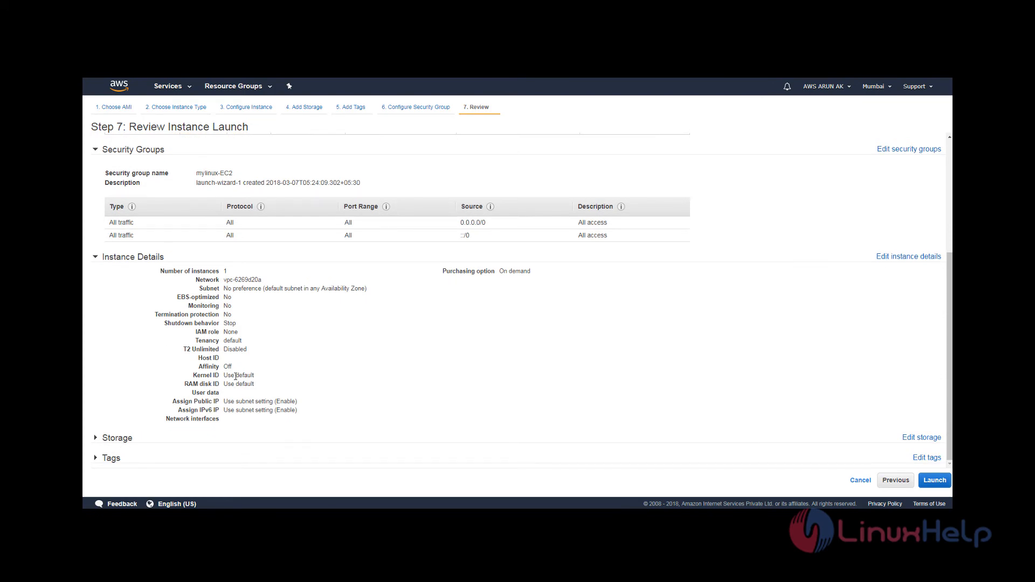
scroll(232, 388, "up", 3)
scroll(142, 398, "down", 2)
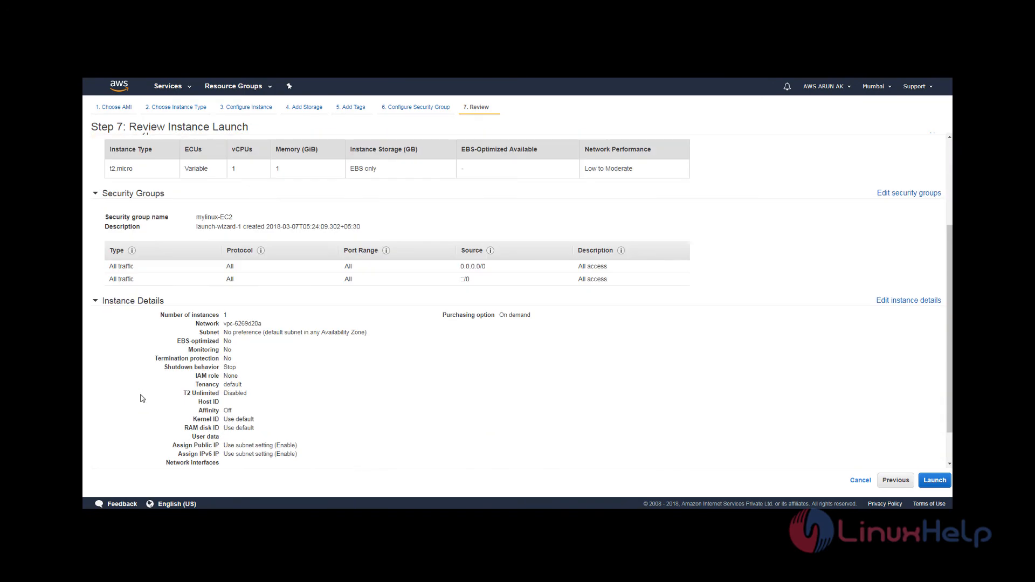
left_click(148, 303)
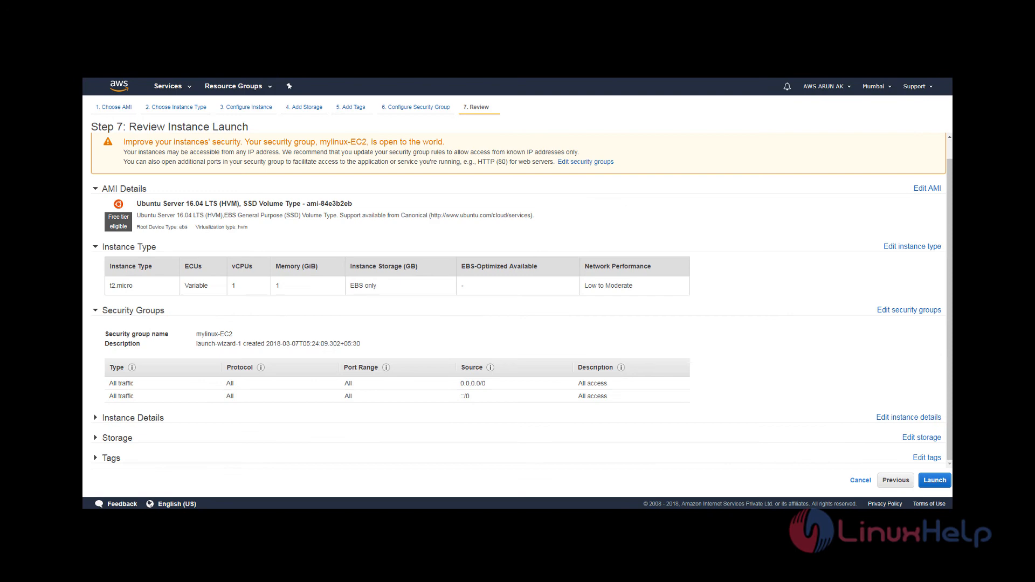
- Proceed to launch, create a new key pair named Ubuntu-EC2 and download its private key file
left_click(941, 483)
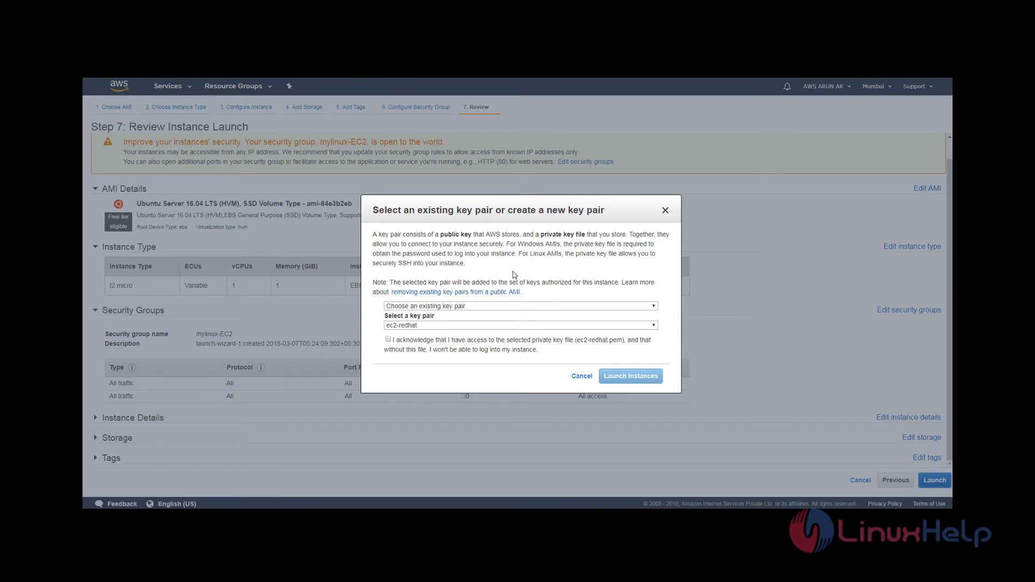
left_click(541, 307)
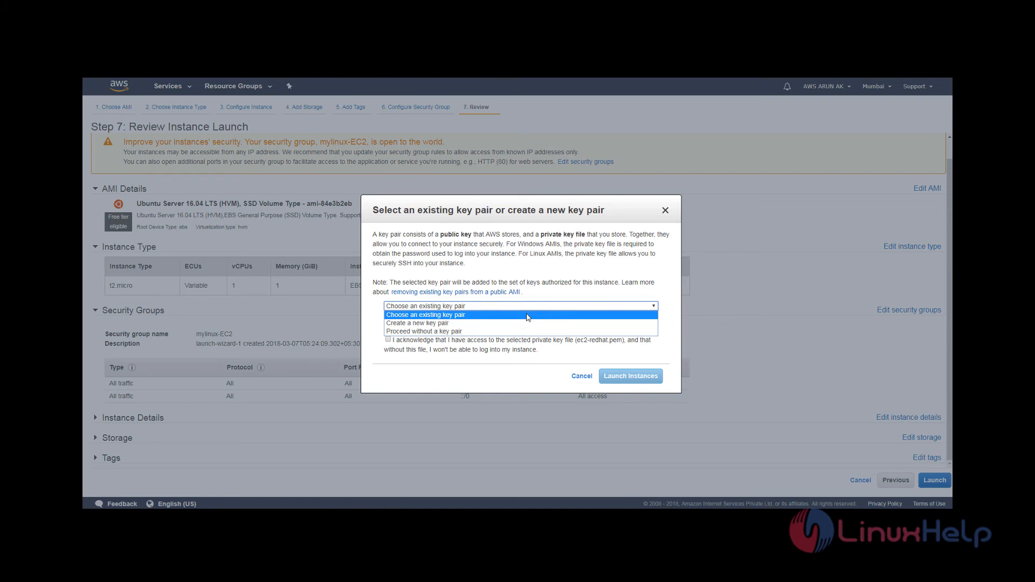
left_click(511, 324)
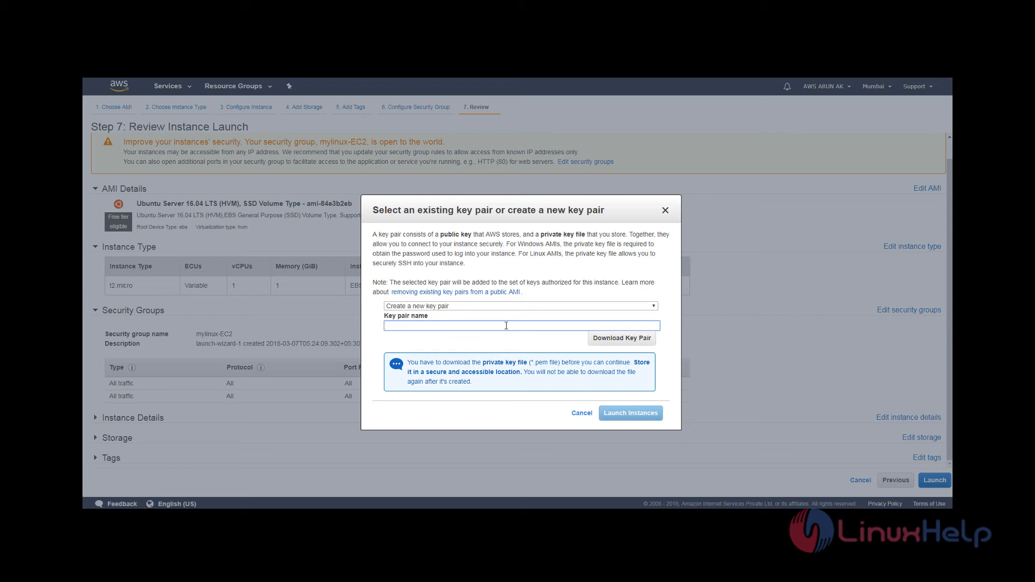
type("Ubuntu-EC2")
left_click(624, 339)
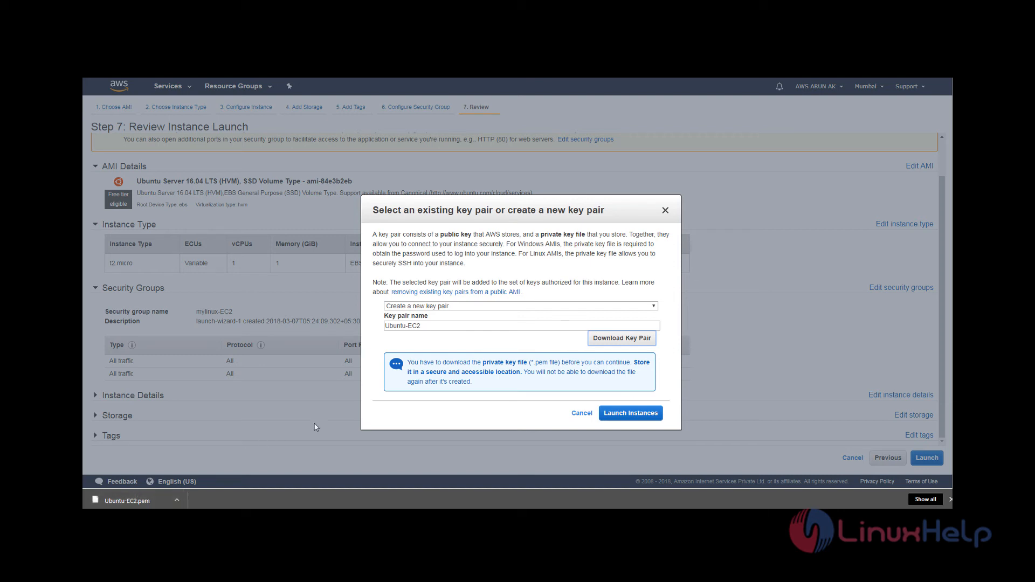
left_click(605, 338)
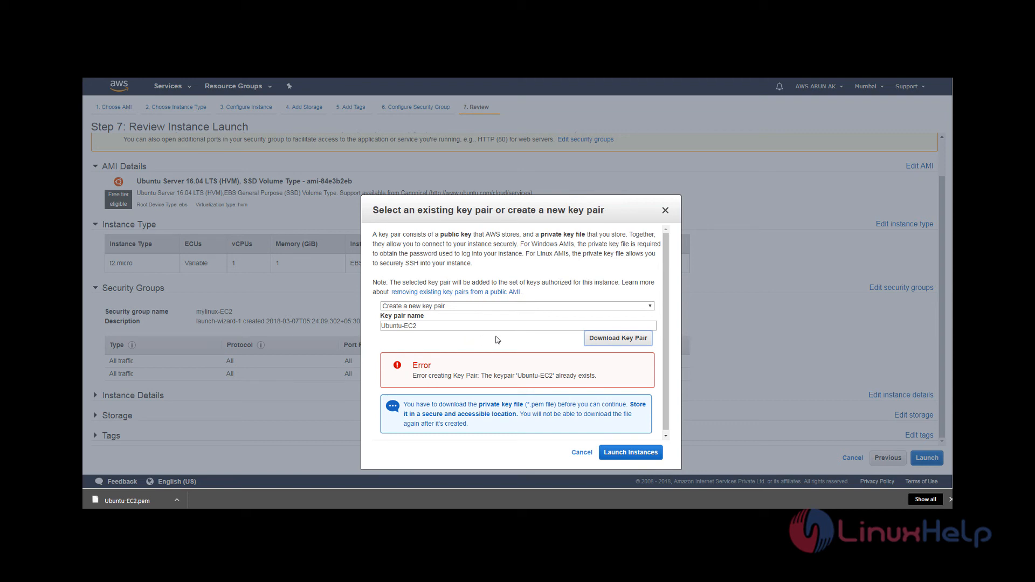
- Launch the instance with the new key pair and open the list of instances
left_click(636, 458)
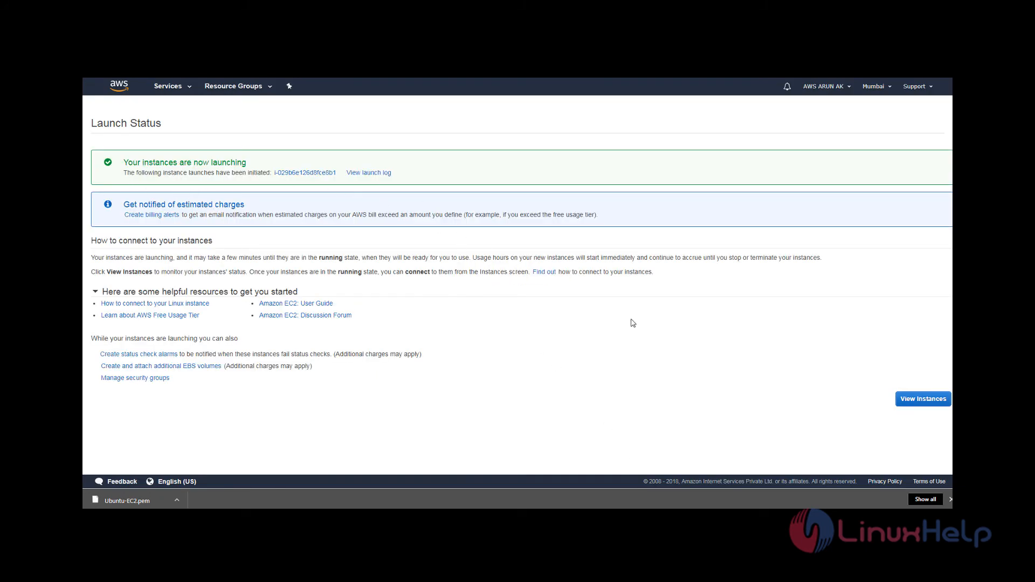
left_click(934, 405)
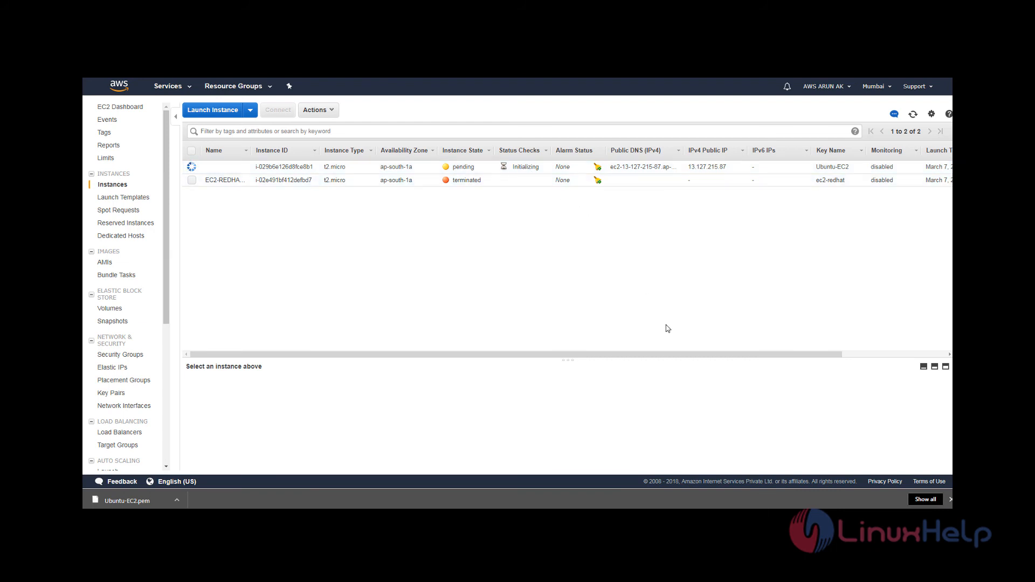
- Select the newly launched instance and examine its description, including the IPv4 public IP
left_click(330, 168)
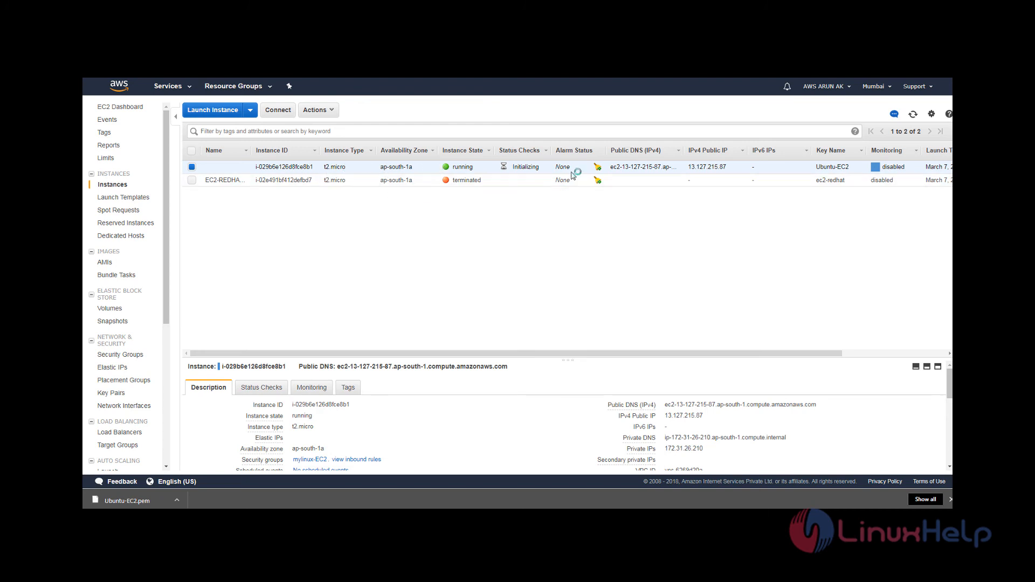
scroll(431, 413, "down", 2)
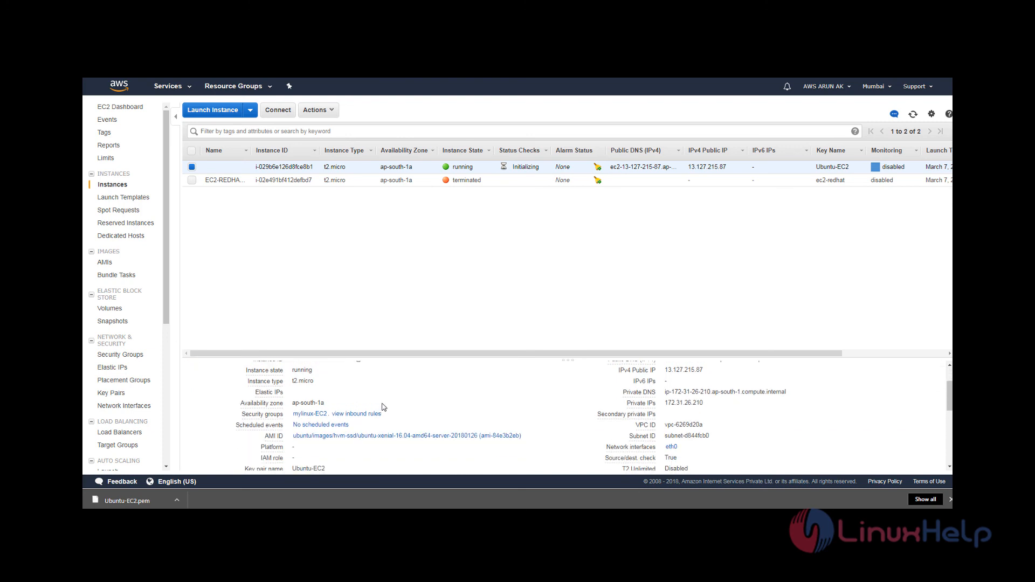
scroll(381, 407, "up", 2)
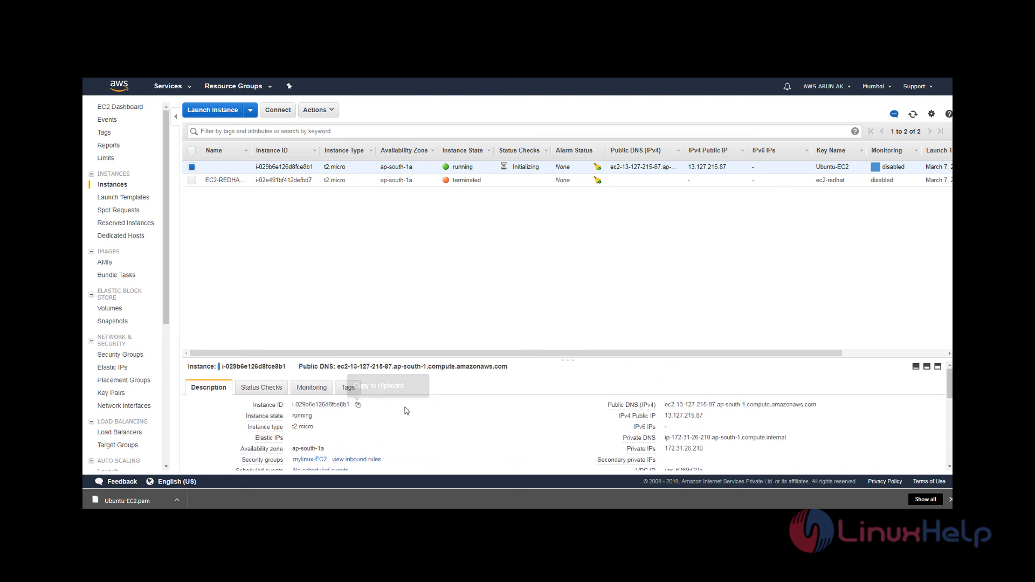
scroll(432, 413, "down", 1)
scroll(686, 420, "down", 1)
scroll(684, 420, "up", 2)
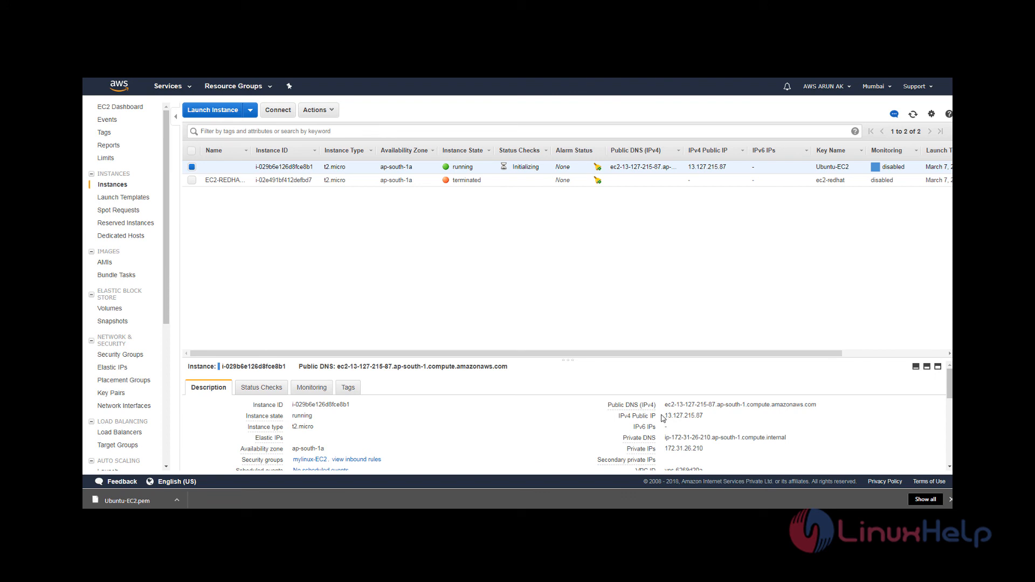
left_click_drag(665, 416, 701, 413)
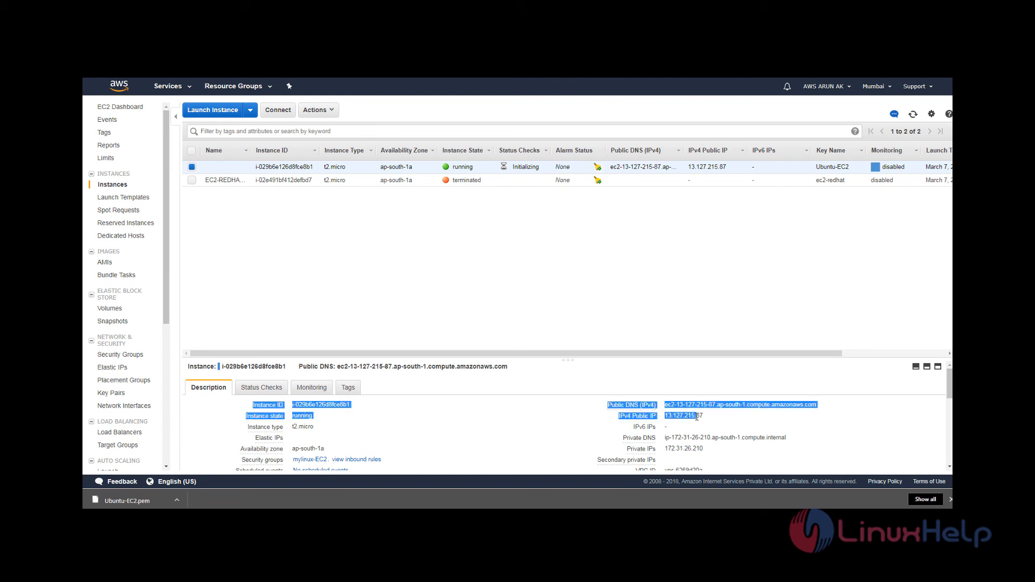
left_click(694, 414)
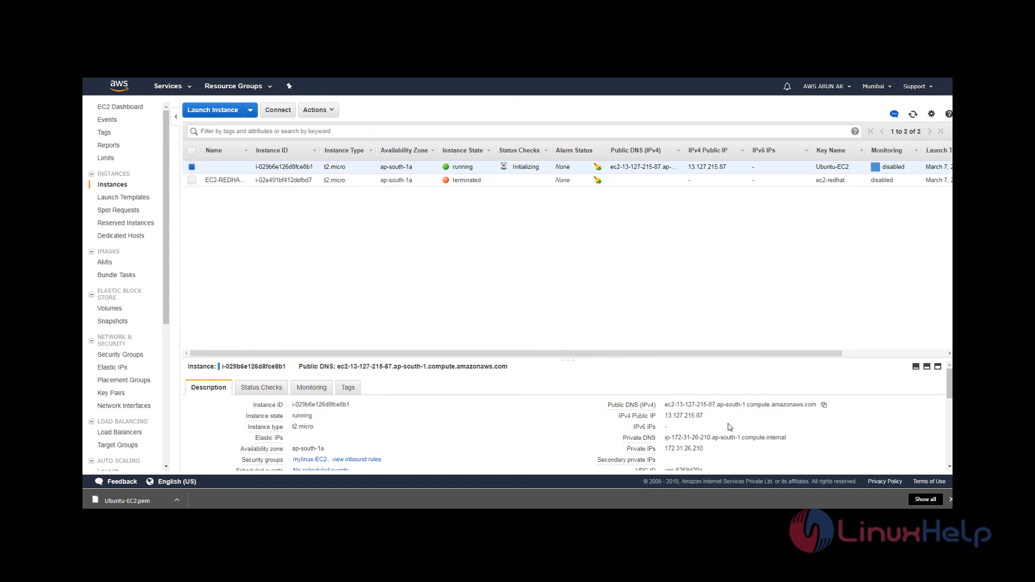
- Examine the system and instance status checks of the new instance
left_click(252, 389)
scroll(334, 405, "down", 1)
scroll(344, 408, "up", 1)
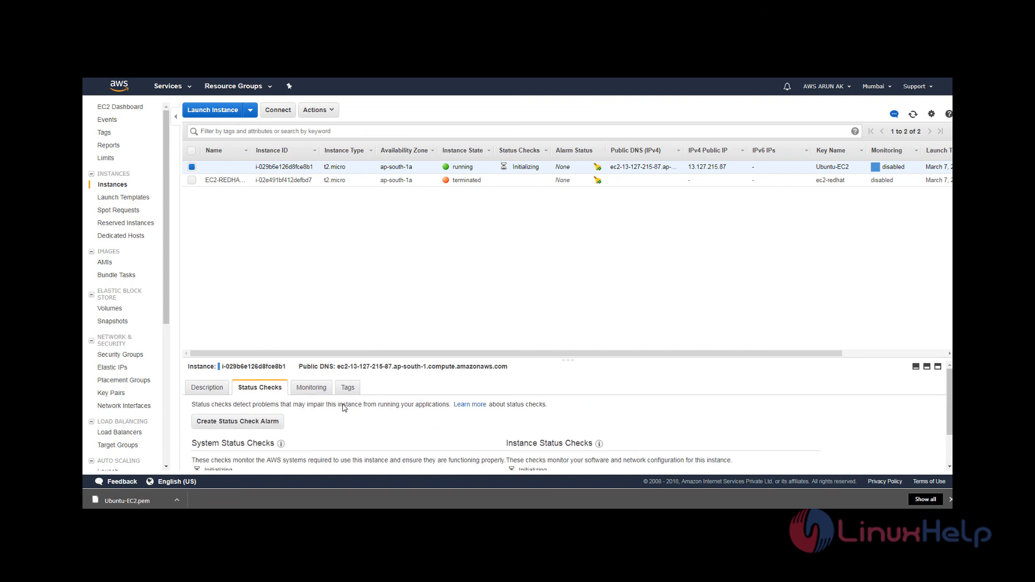
scroll(344, 408, "down", 1)
scroll(344, 408, "up", 1)
- Look through the new instance's CloudWatch monitoring graphs and view its tags
left_click(311, 388)
scroll(399, 435, "down", 3)
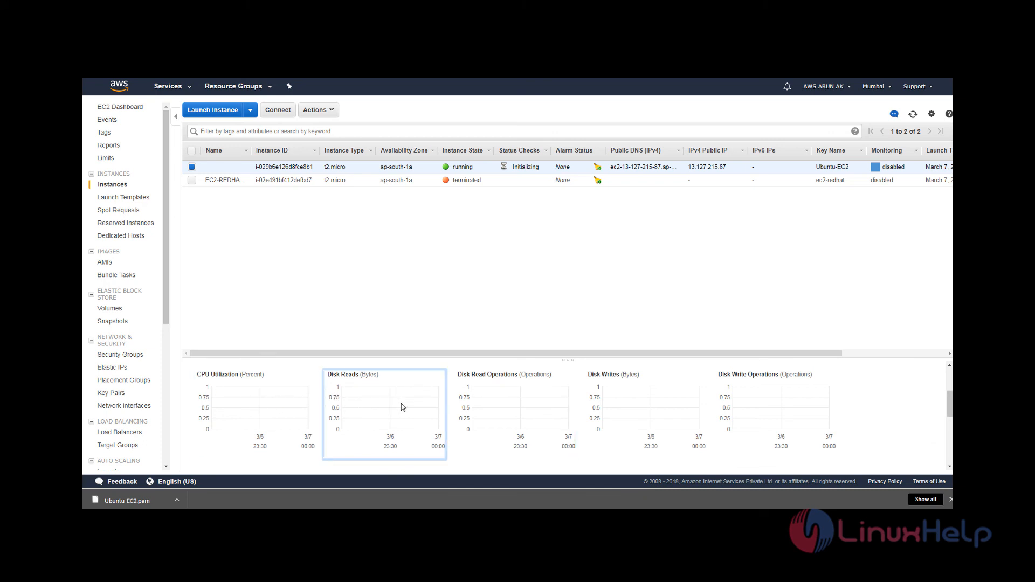
scroll(507, 407, "down", 2)
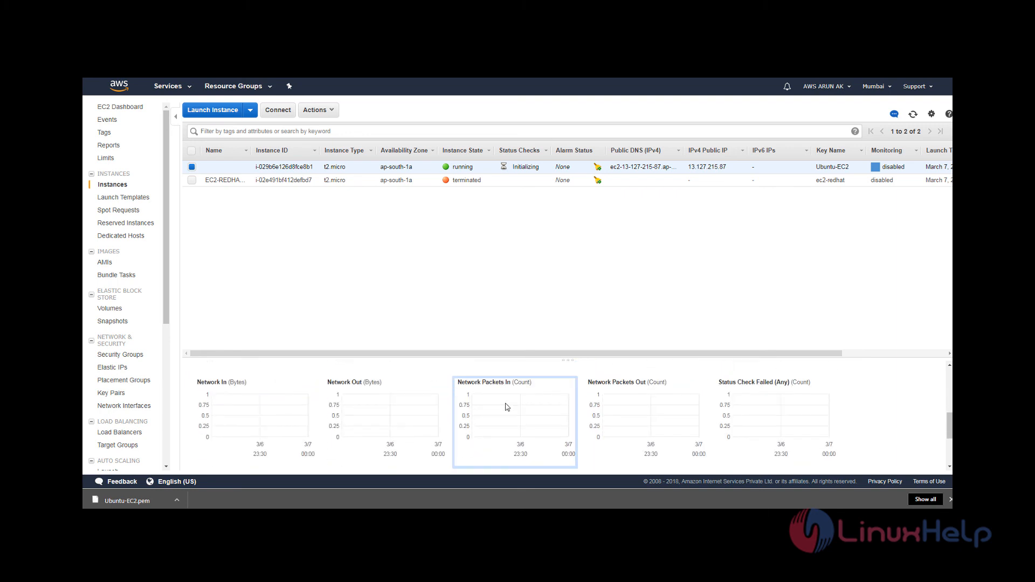
scroll(507, 407, "up", 5)
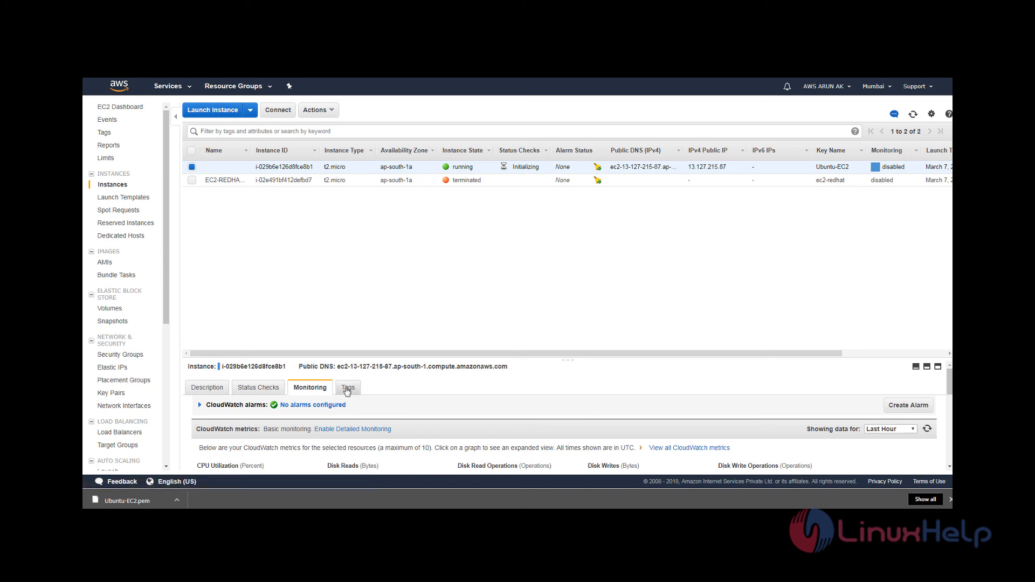
left_click(347, 389)
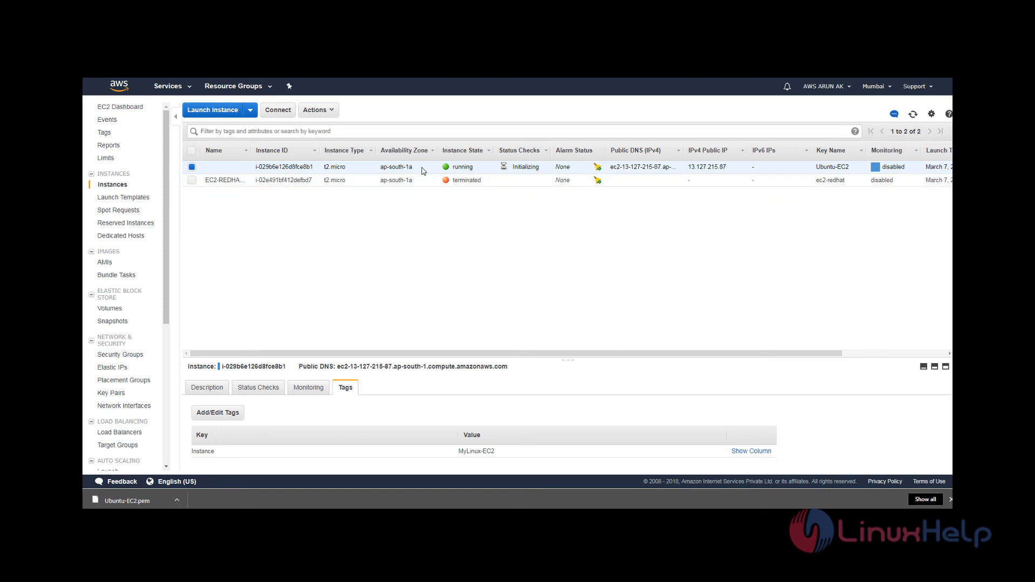
- Look at the state actions available for the selected instance without applying any
left_click(319, 110)
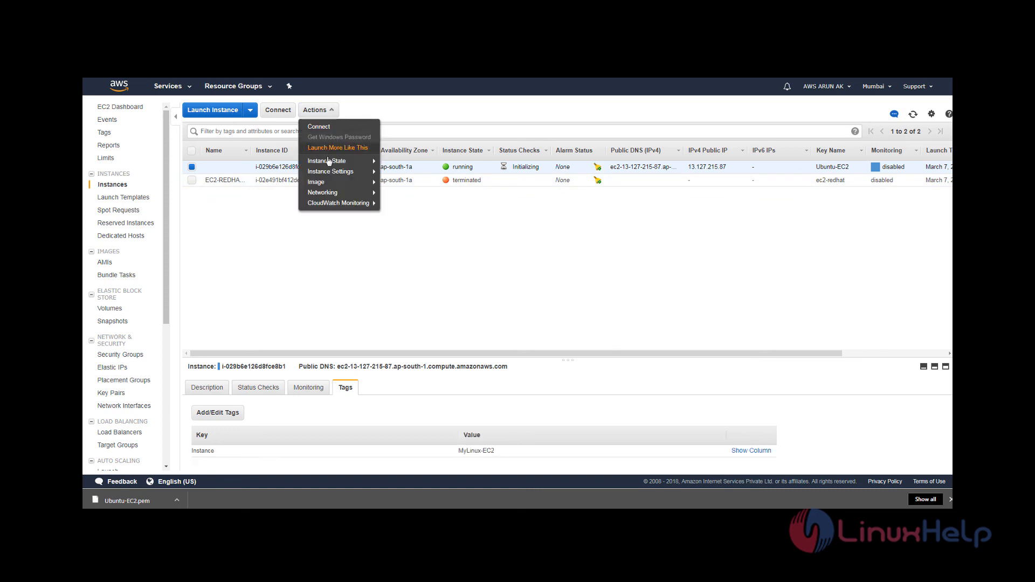
mouse_move(329, 163)
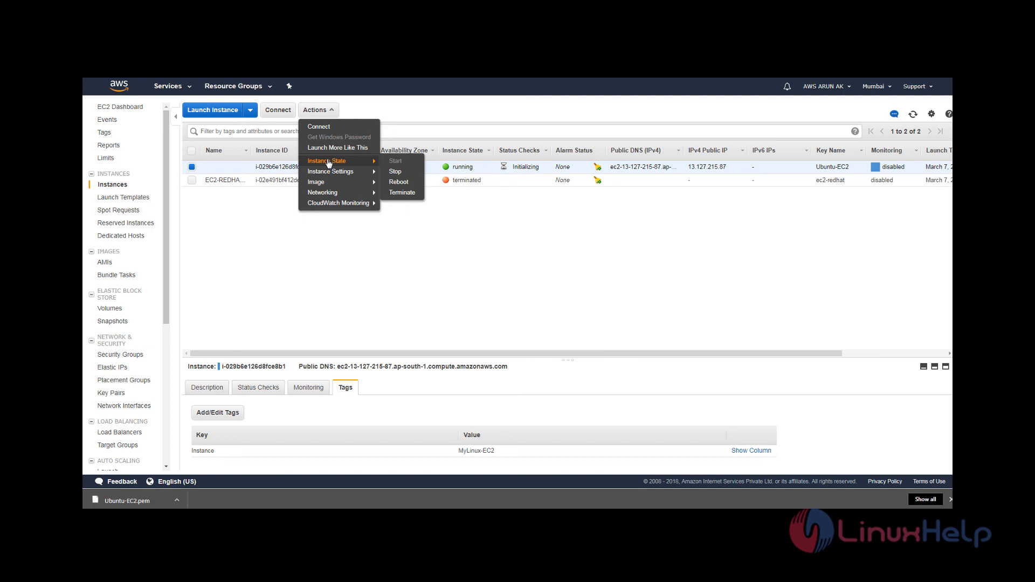
left_click(413, 227)
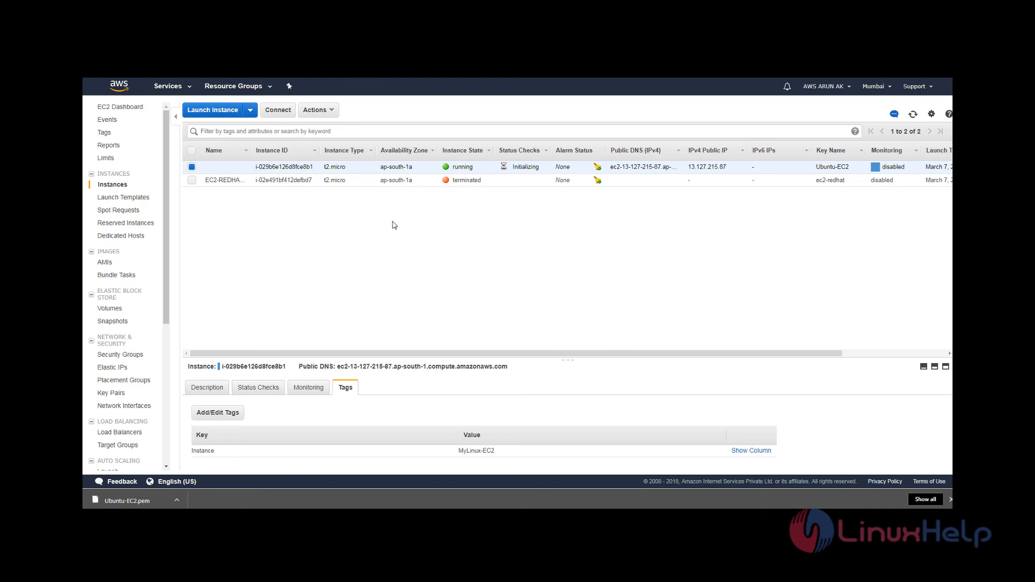